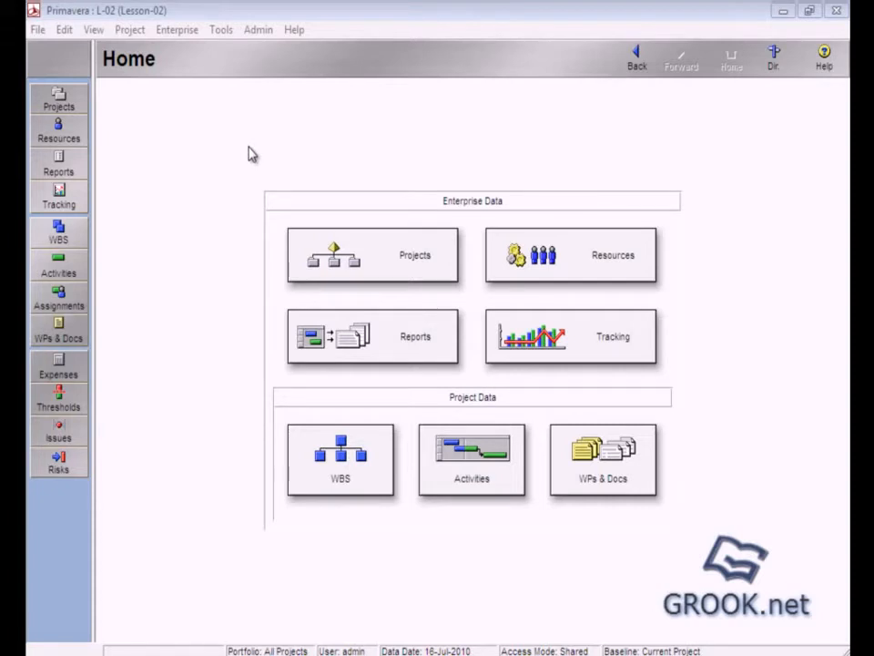
- Open the general Admin Preferences and set the first day of the week for calendars to Saturday
left_click(258, 31)
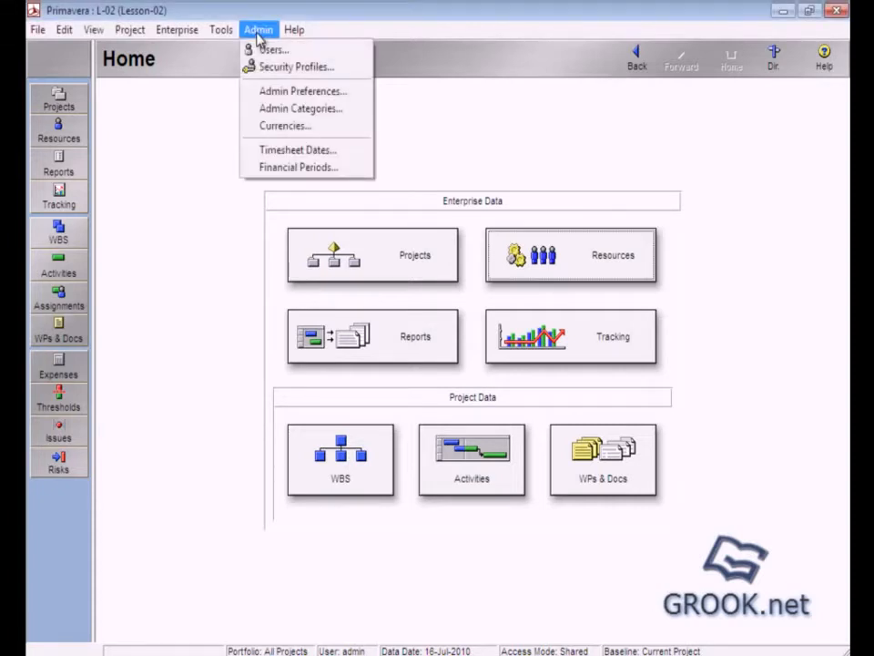
left_click(288, 95)
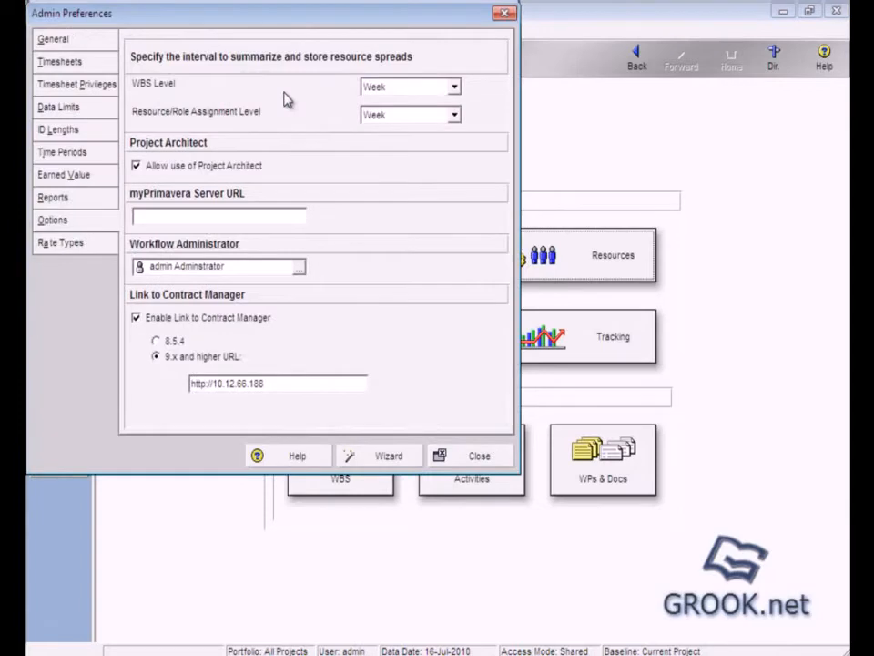
left_click(81, 46)
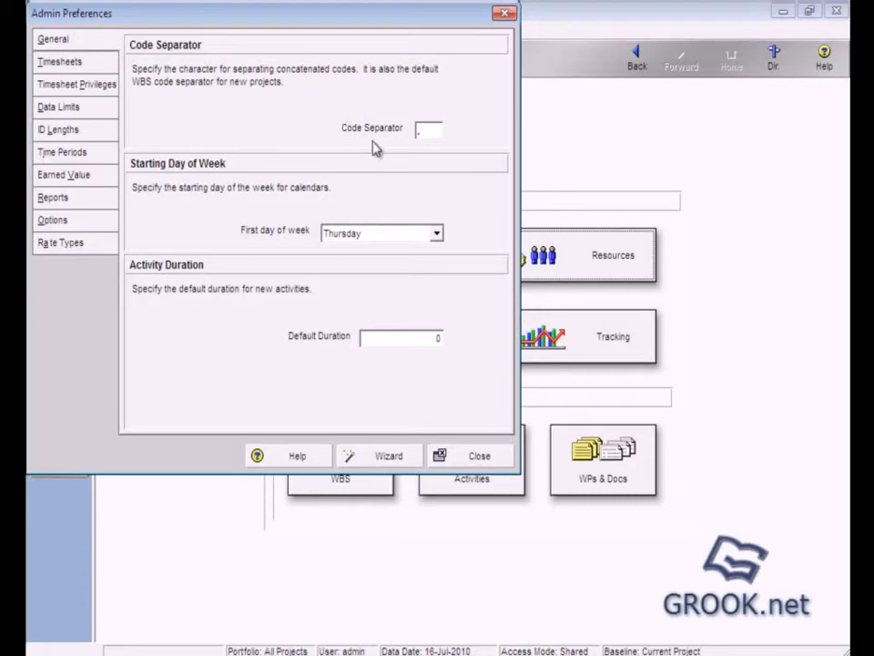
left_click_drag(434, 134, 386, 136)
left_click(438, 235)
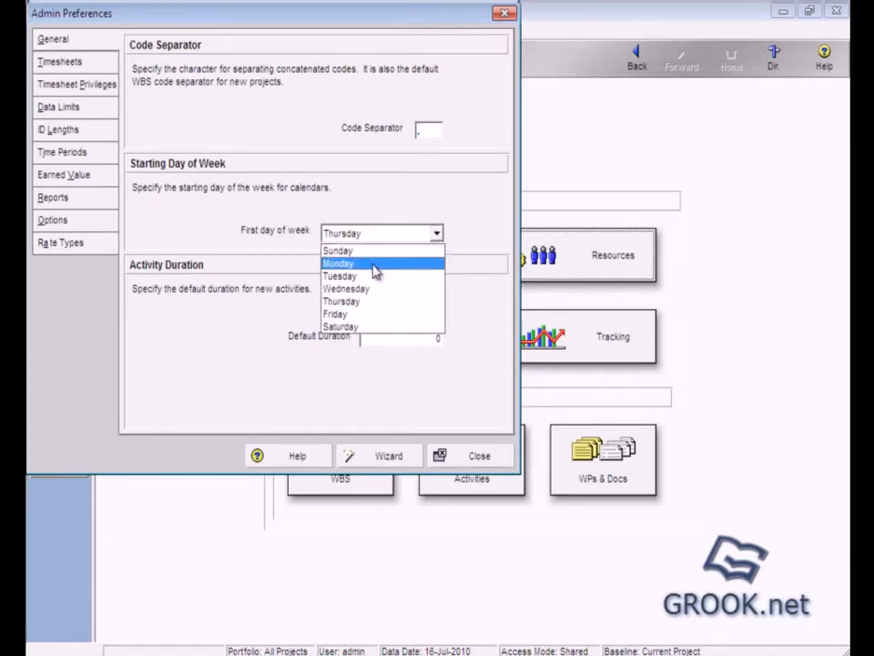
left_click(374, 264)
left_click(437, 234)
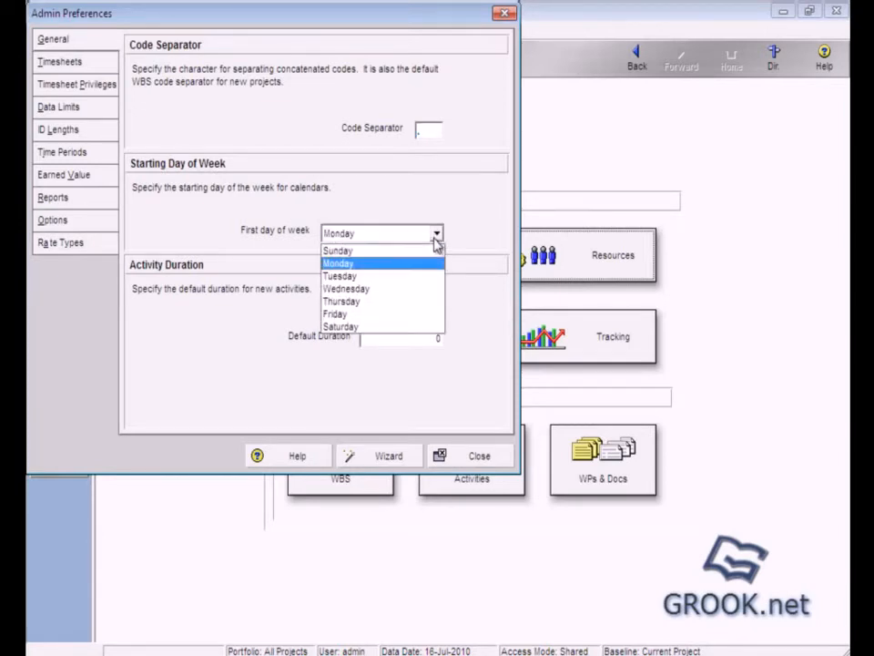
left_click(352, 327)
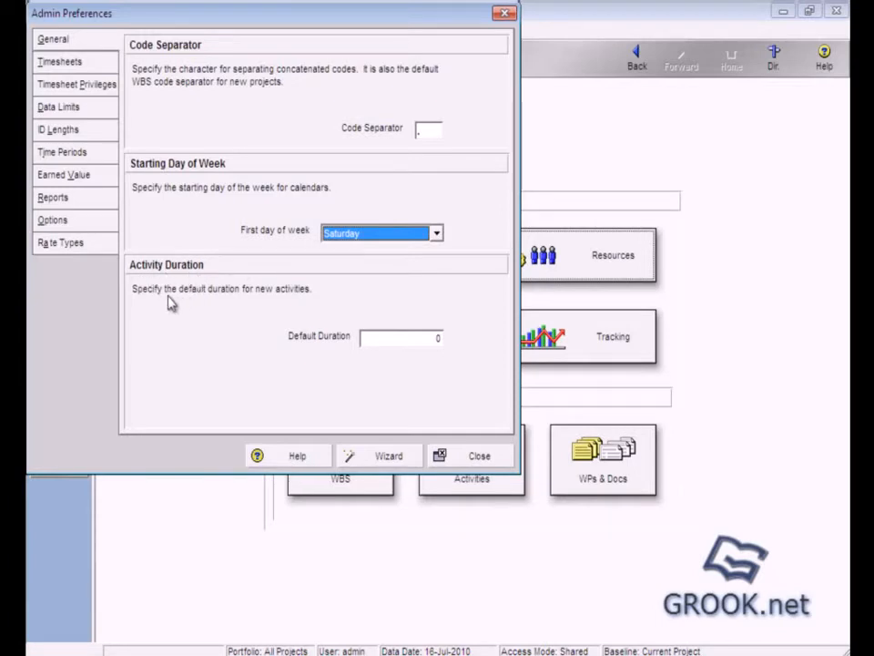
- Try a default duration of 8 for new activities
left_click(400, 339)
left_click_drag(388, 340, 315, 337)
type("8")
left_click_drag(381, 338, 313, 345)
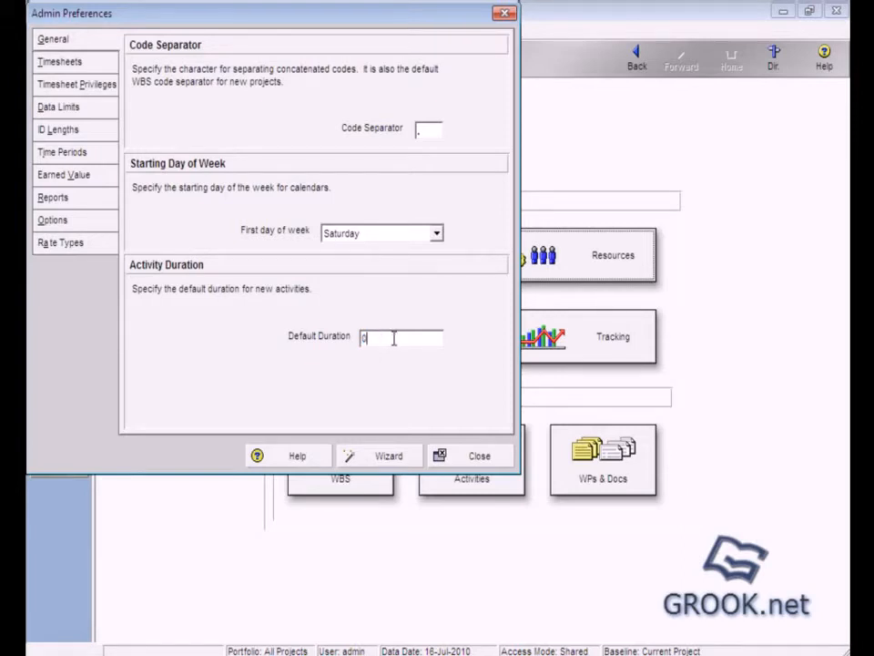
left_click_drag(391, 338, 276, 339)
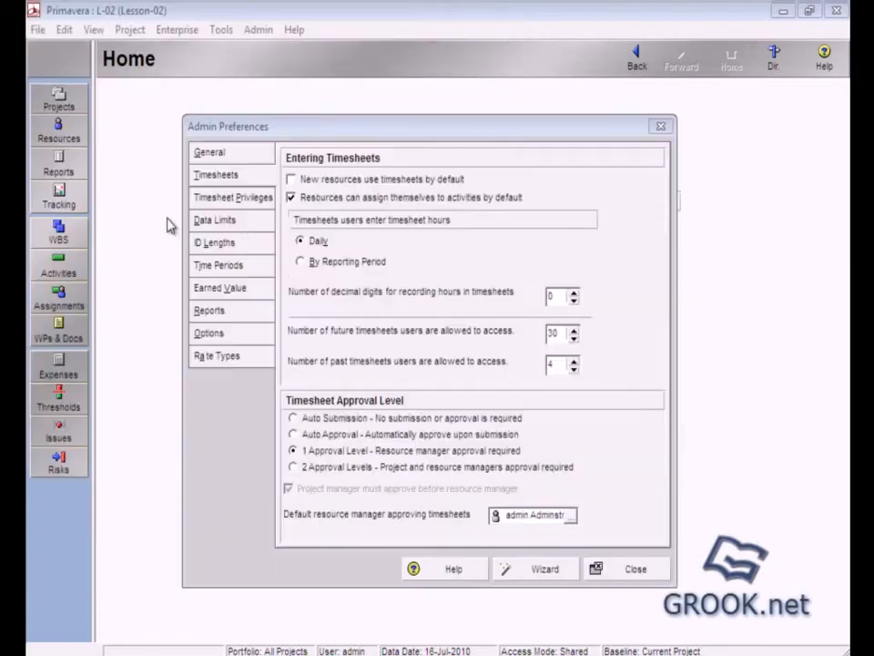
- Review the Timesheets and Timesheet Privileges settings in the admin preferences
left_click(246, 173)
left_click(249, 197)
left_click(251, 174)
left_click(252, 198)
left_click(251, 178)
left_click(253, 201)
- Examine the Data Limits for tree levels, activity codes per project and baselines per project
left_click(258, 230)
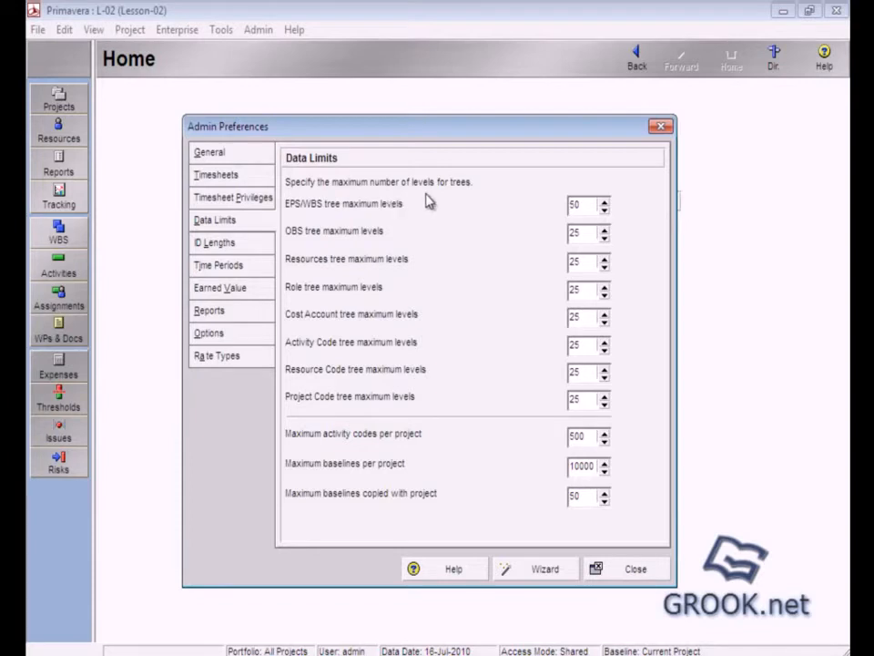
double_click(587, 202)
double_click(583, 231)
double_click(588, 262)
double_click(590, 289)
double_click(588, 317)
double_click(577, 347)
double_click(583, 371)
double_click(583, 399)
double_click(576, 437)
double_click(583, 466)
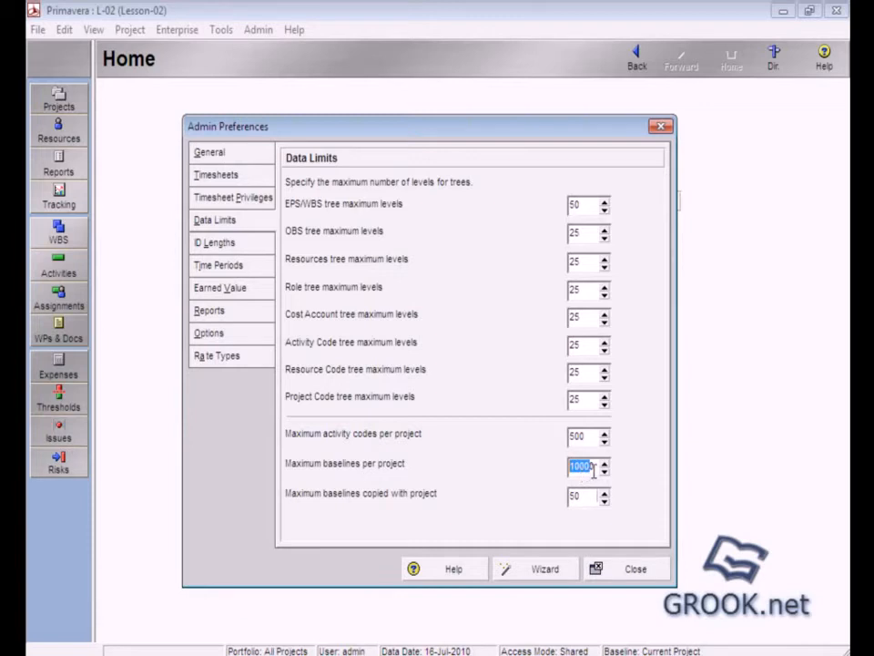
- Try to set the EPS/WBS tree maximum levels to 51, and close the admin preferences
double_click(580, 206)
type("51")
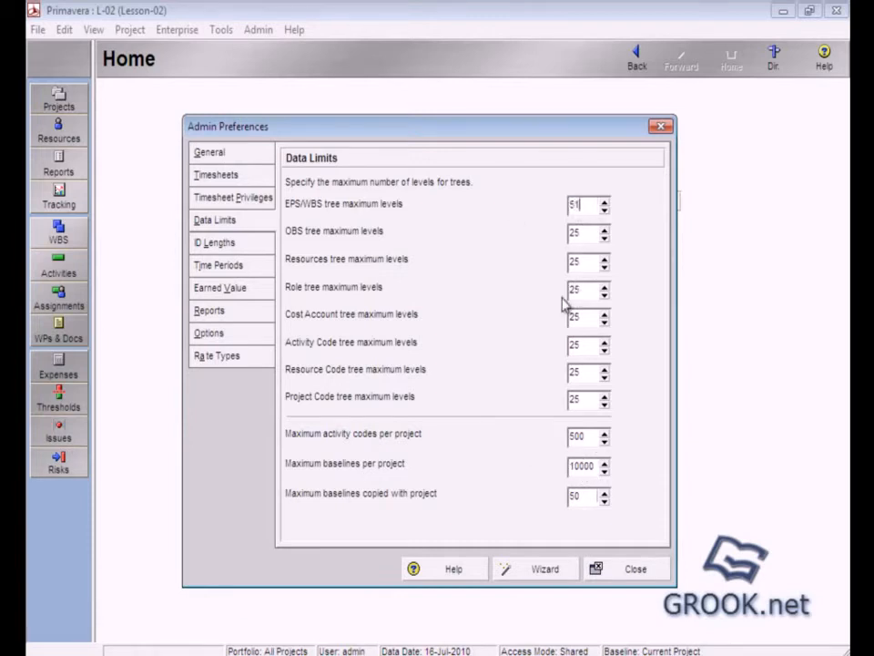
left_click(577, 234)
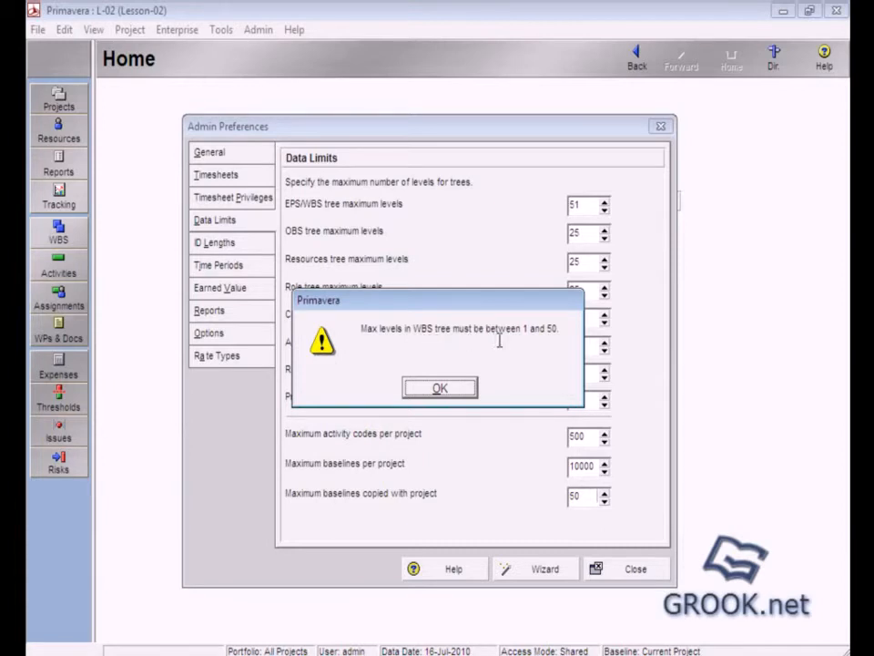
left_click(440, 388)
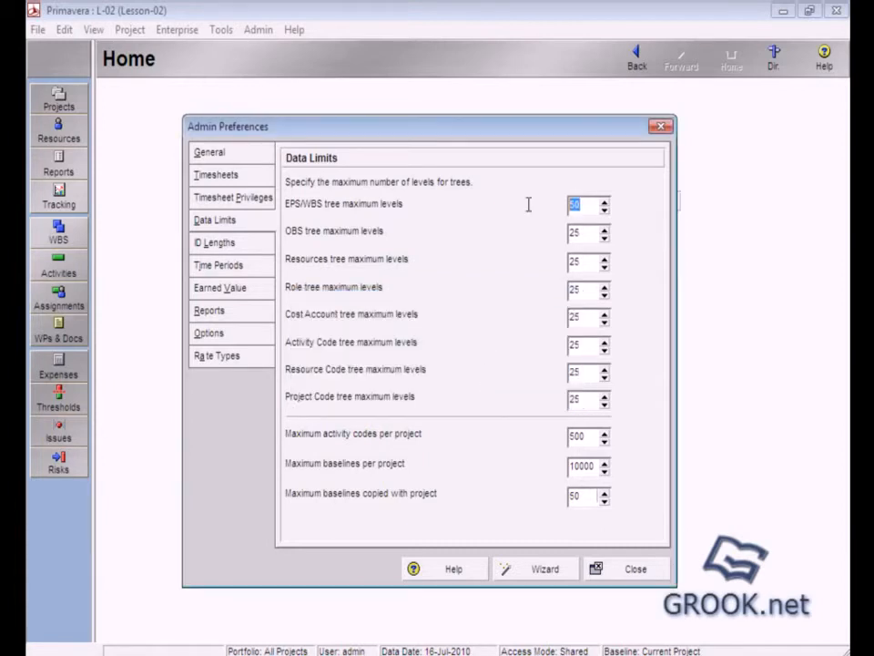
key("Tab")
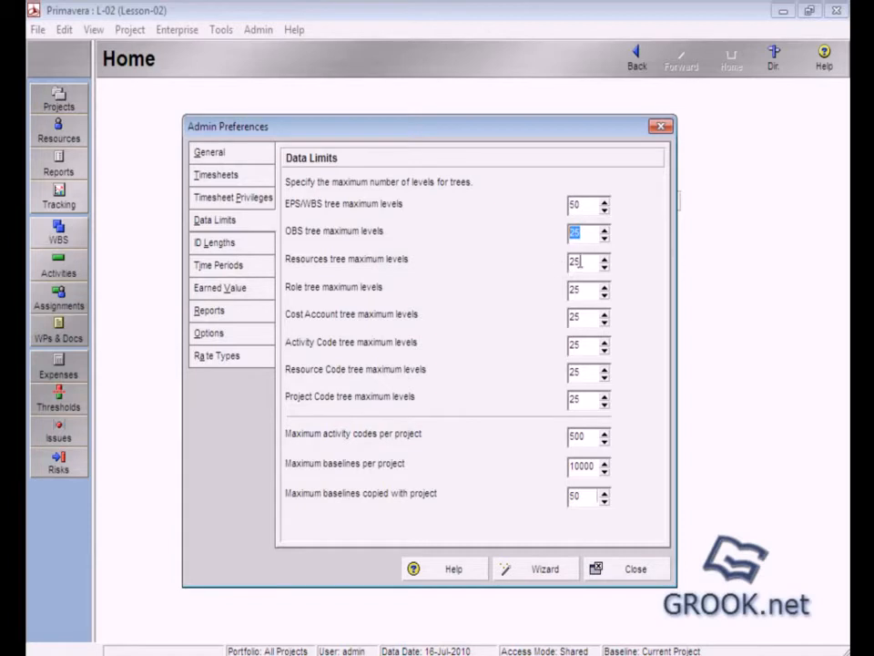
key("Tab")
key("Tab")
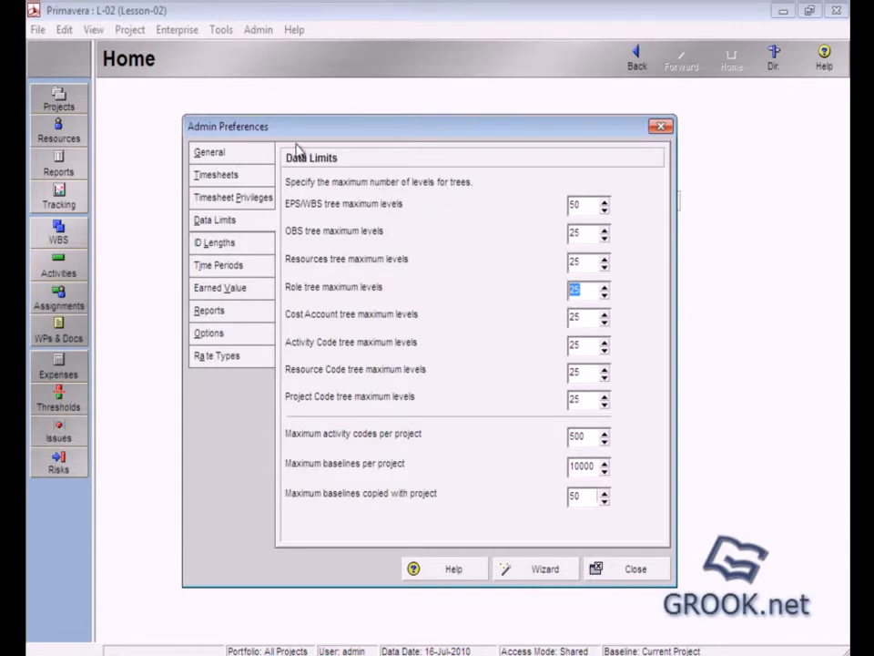
left_click(636, 567)
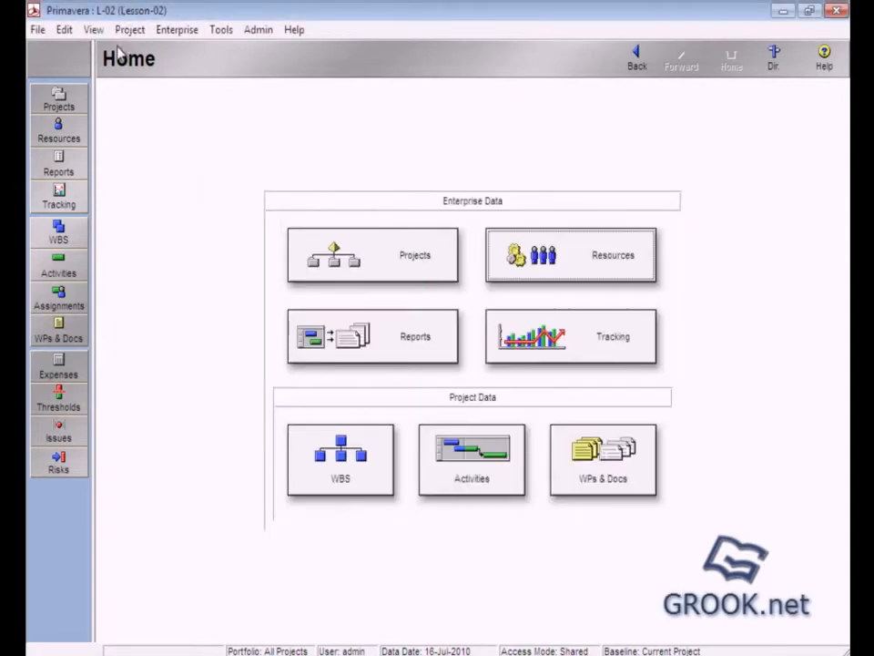
- Open the Enterprise Project Structure, outdent the Commercial node one level and indent it back under Health Care
left_click(177, 31)
left_click(213, 68)
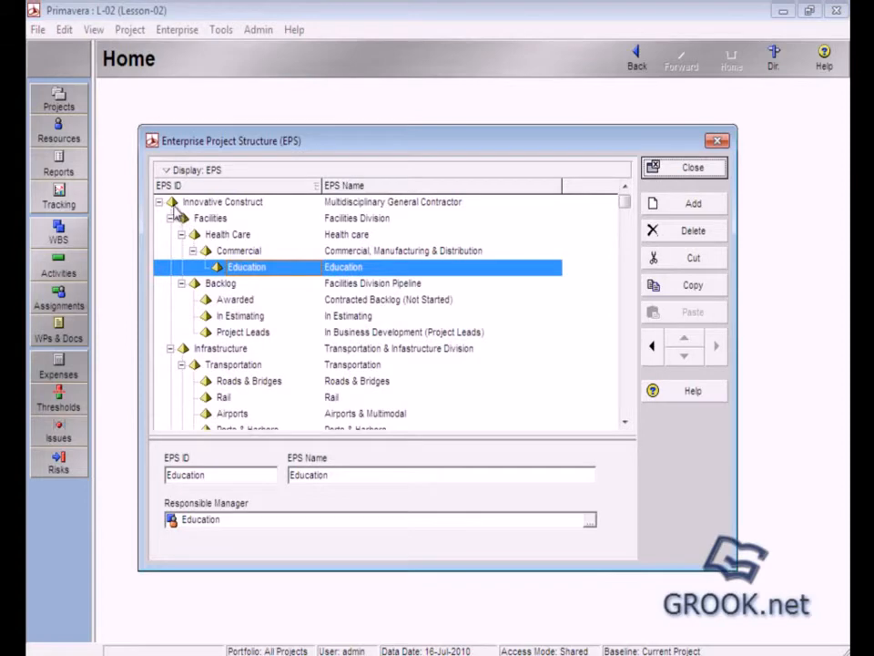
left_click(239, 252)
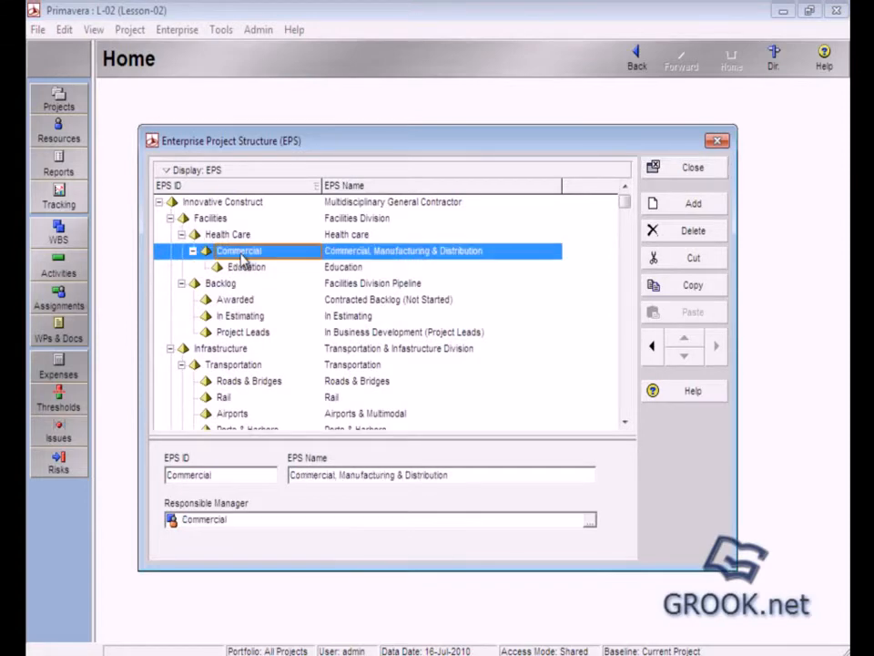
left_click(651, 347)
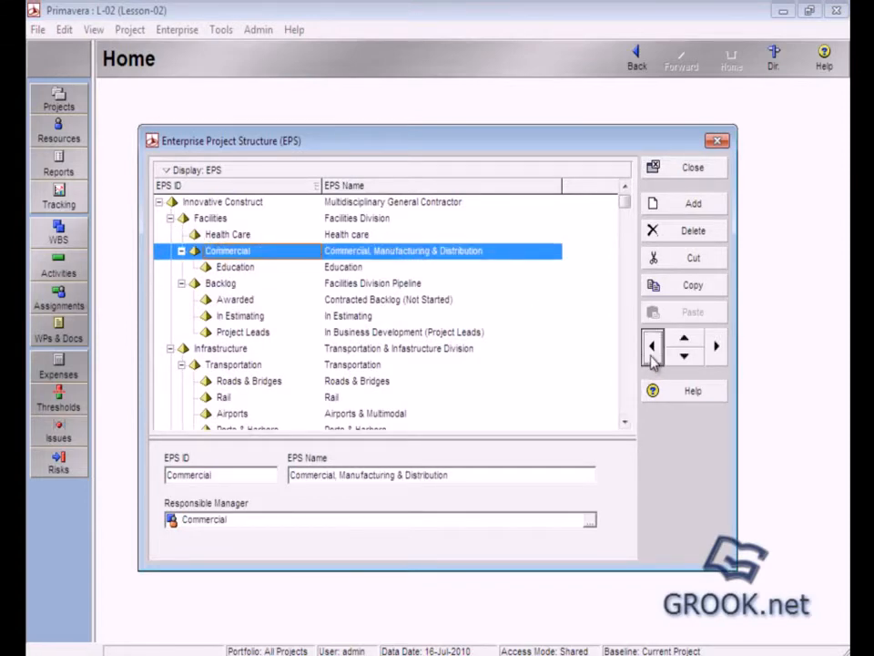
left_click(717, 347)
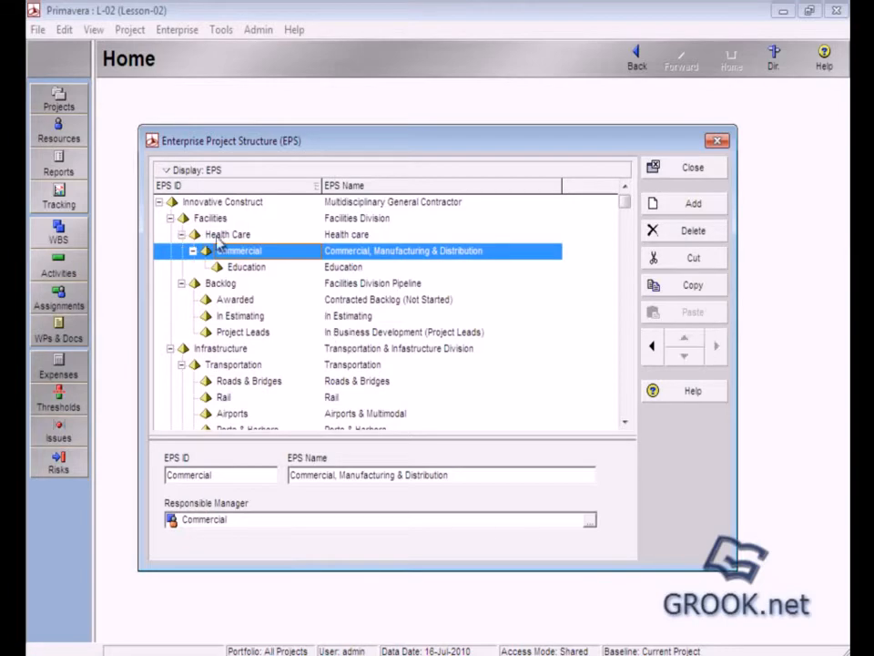
- Examine the EPS hierarchy levels from Innovative Construct down to Commercial, and close the structure
left_click(202, 234)
left_click(206, 219)
left_click(228, 251)
left_click(219, 234)
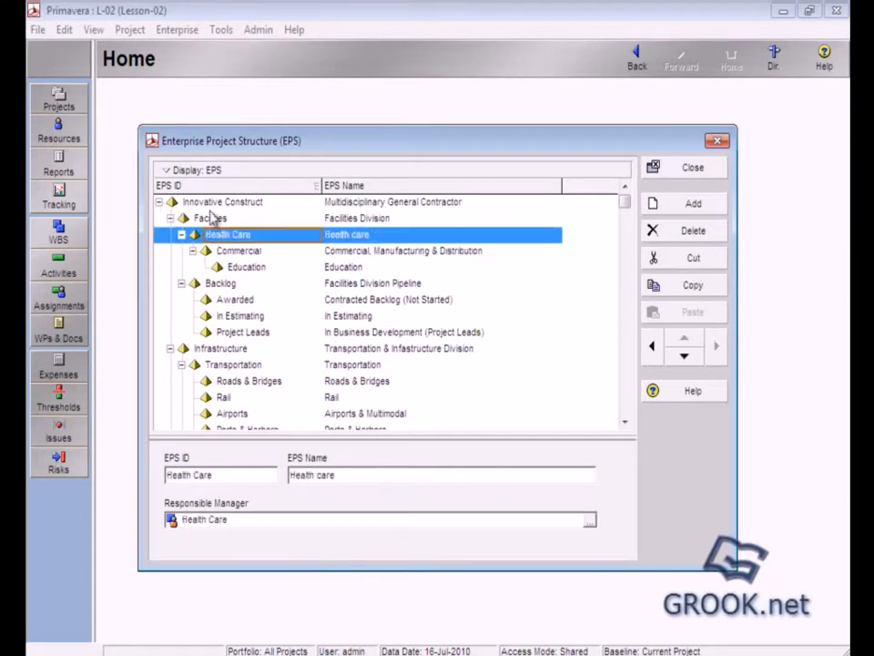
left_click(208, 202)
left_click(670, 171)
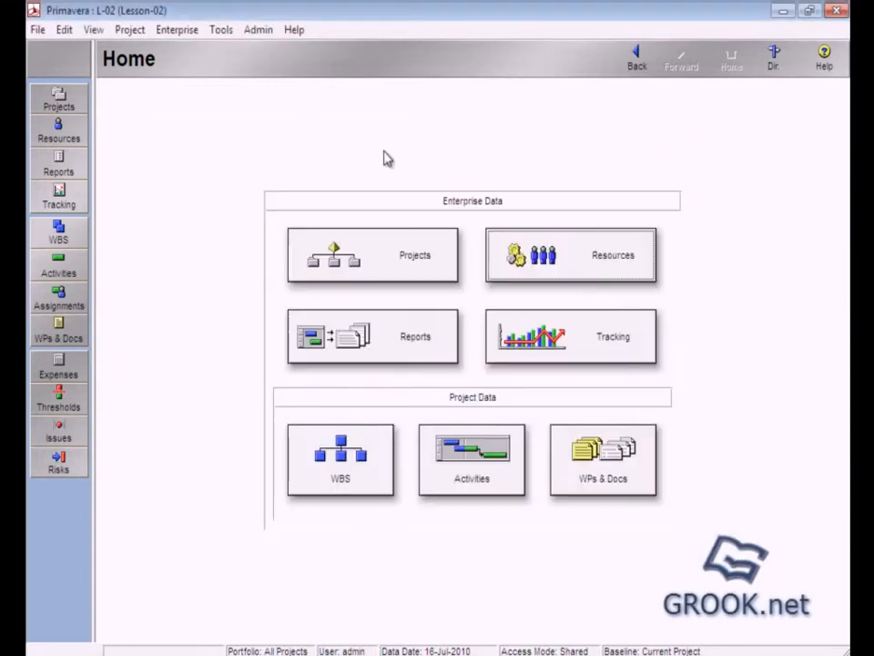
- Reopen the Admin Preferences and examine the ID Lengths limits for project IDs and WBS codes
left_click(258, 30)
left_click(285, 91)
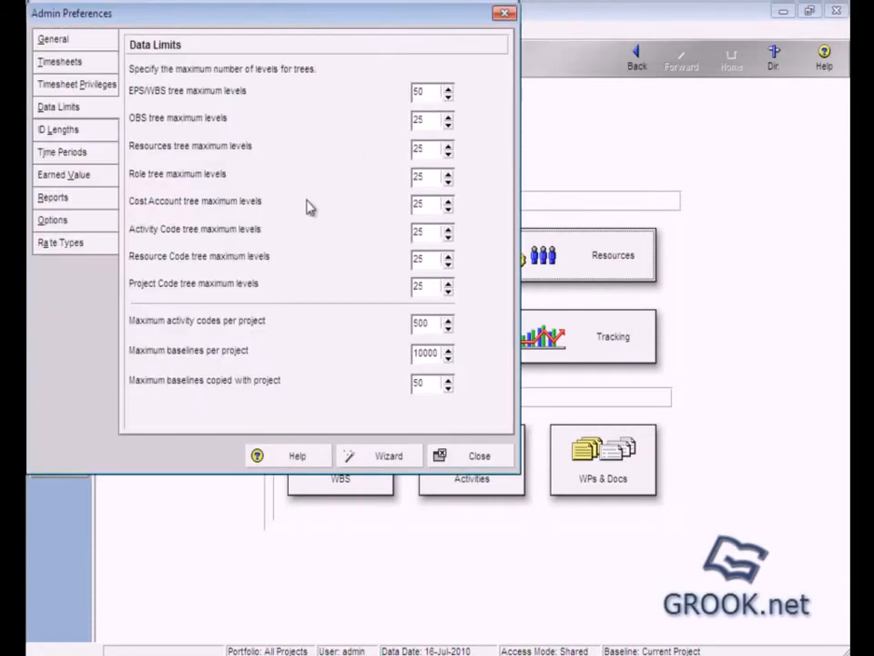
left_click(75, 133)
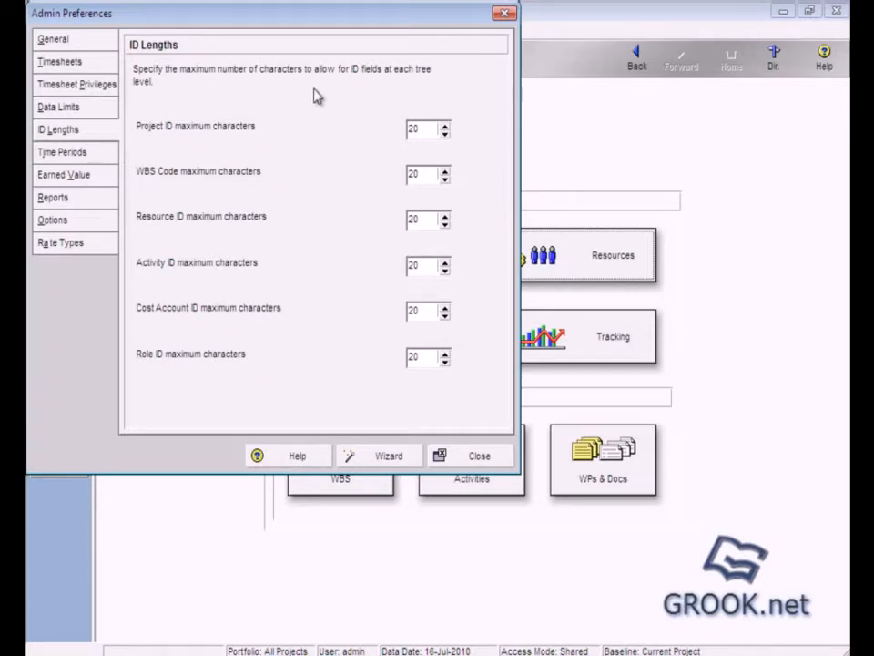
double_click(428, 130)
double_click(422, 175)
- Set the work hours per time period to 8 per day, 48 per week, 208 per month and 2288 per year
left_click(79, 155)
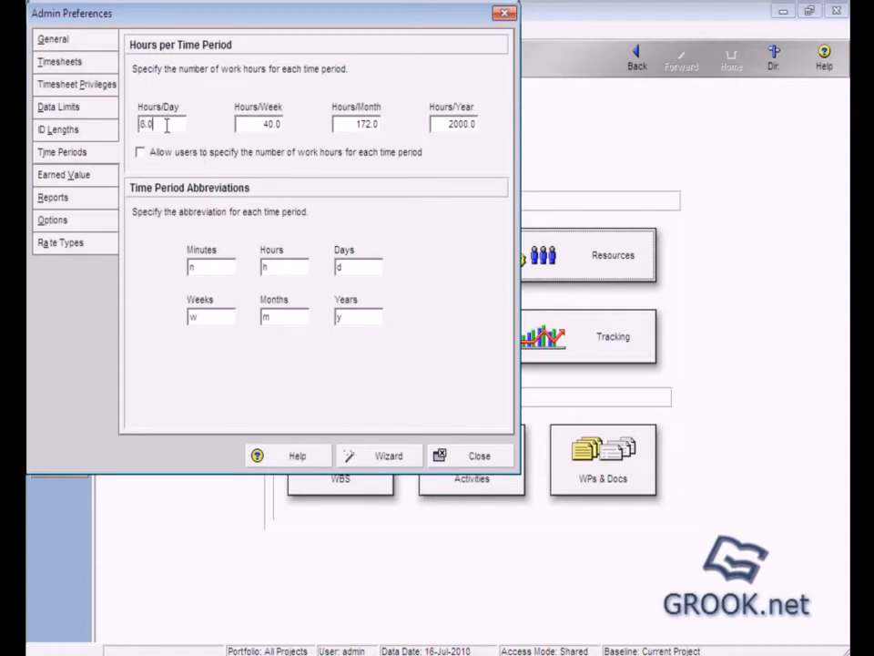
type("8")
double_click(161, 127)
double_click(244, 124)
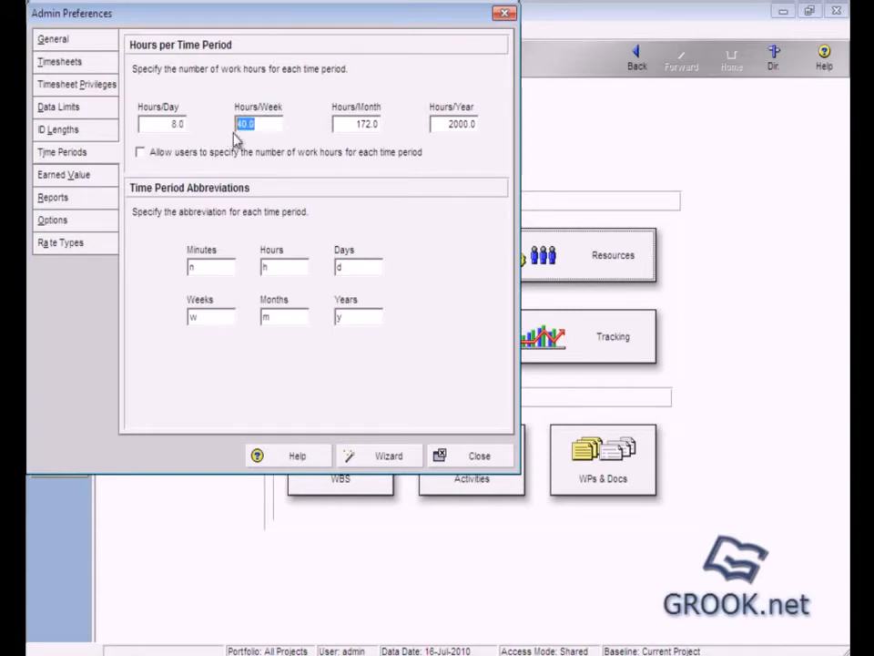
type("48")
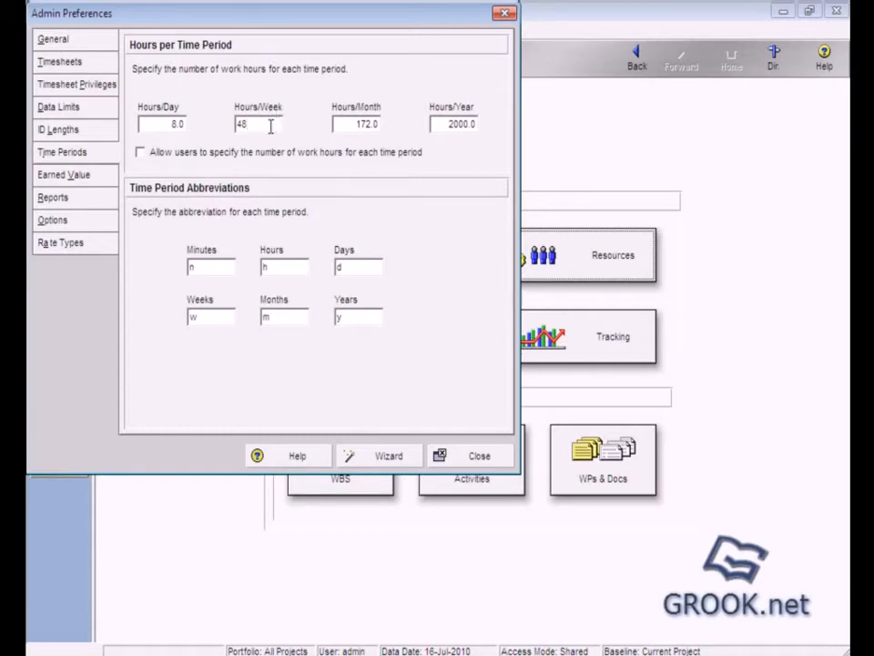
left_click(347, 124)
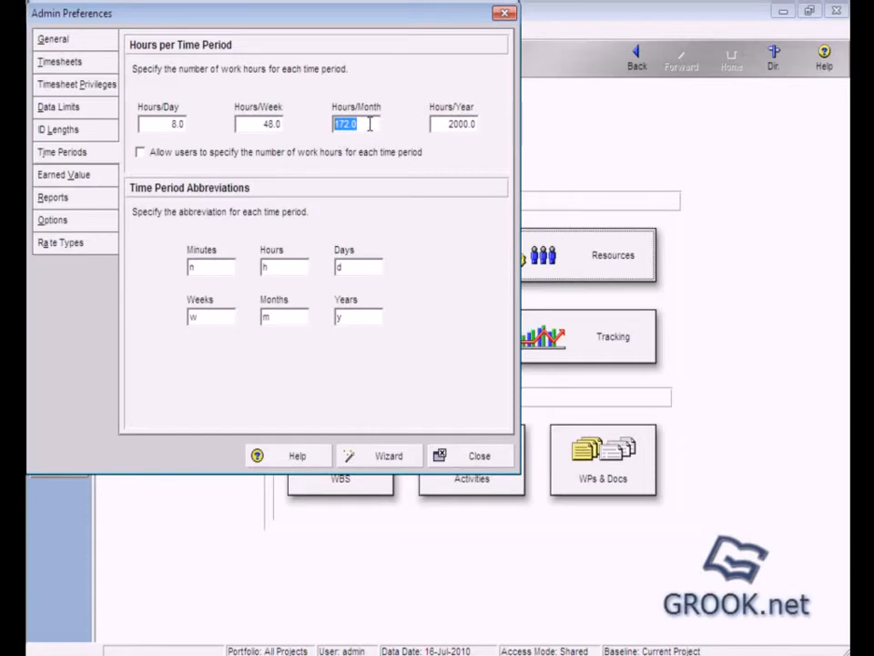
type("208")
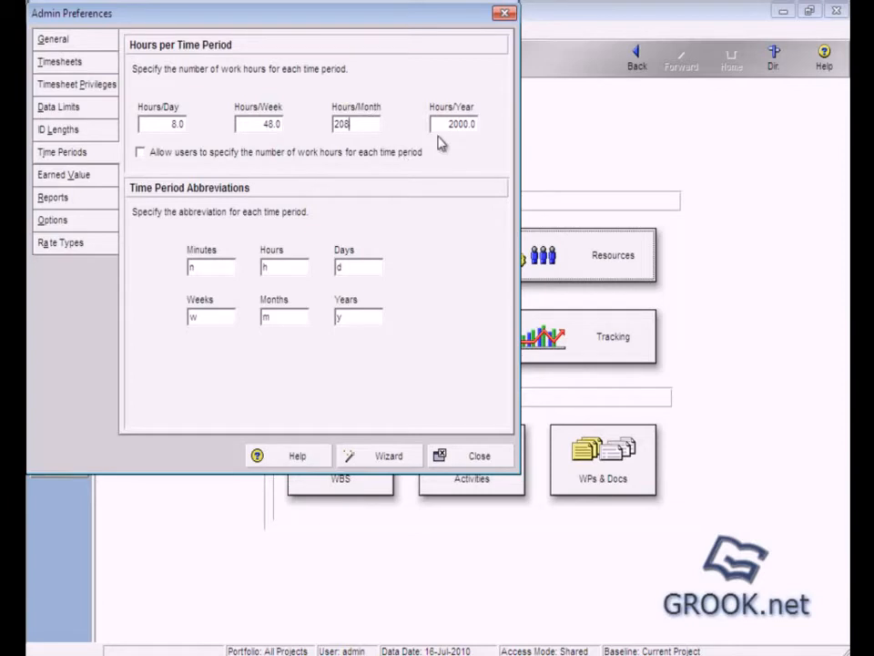
key("Tab")
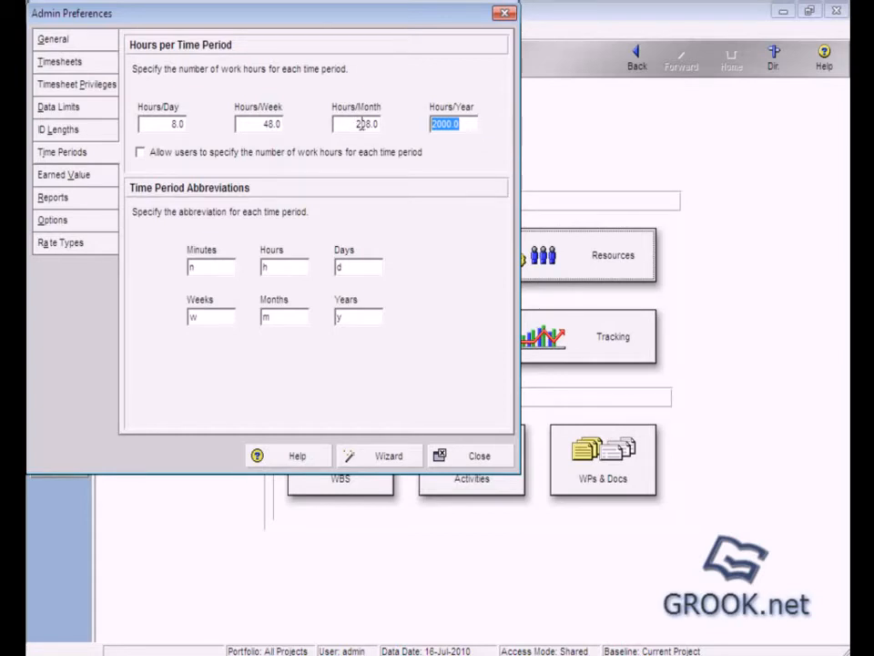
type("2288")
- Allow users to specify the number of work hours for each time period
left_click(140, 153)
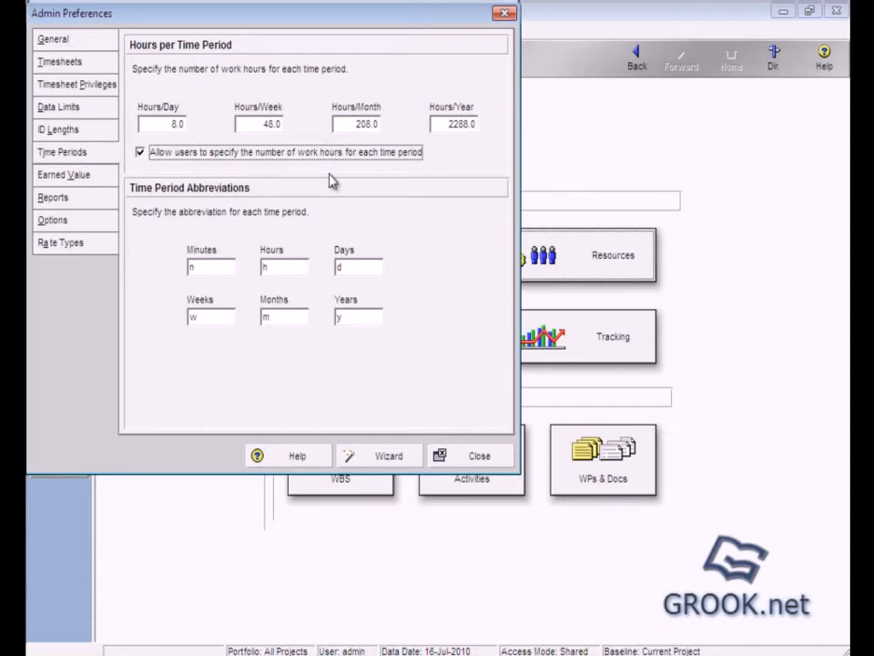
left_click(163, 125)
left_click_drag(180, 126, 120, 127)
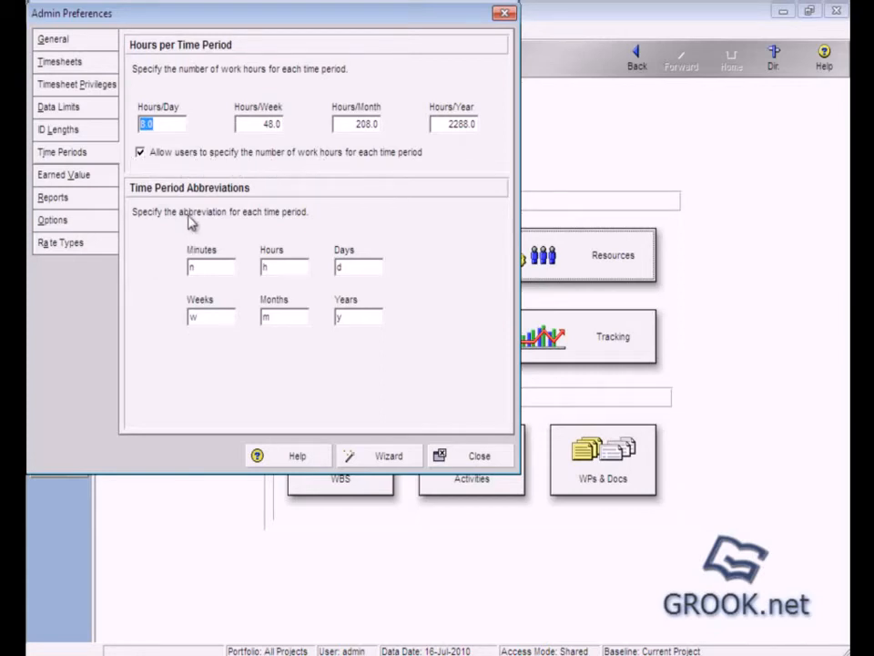
- Set the time period abbreviations to Min for minutes, hr for hours and yr for years, and add k to the weeks abbreviation
left_click(204, 267)
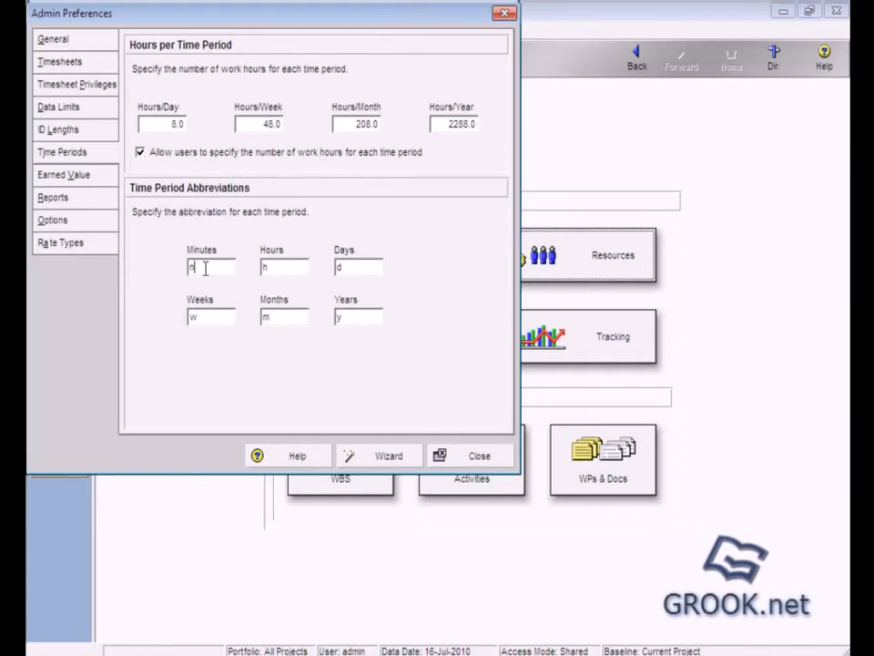
left_click_drag(207, 268, 158, 269)
type("Min")
key("Tab")
type("hr")
left_click(209, 318)
type("k")
key("Tab")
key("Tab")
type("yr")
- In the Earned Value preferences, try other performance percent complete techniques and select Use WBS Milestones
left_click(73, 175)
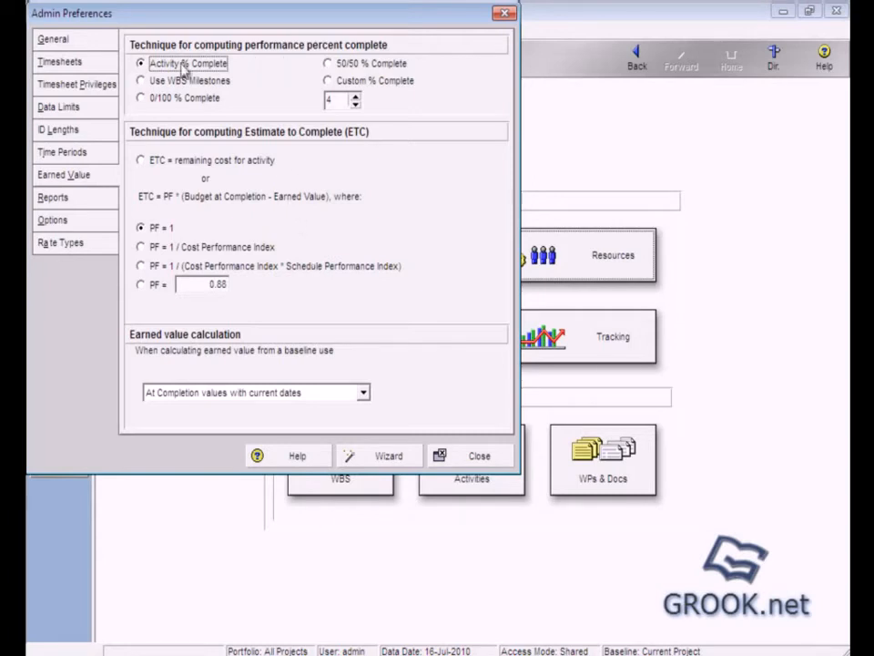
left_click(327, 63)
left_click(328, 81)
left_click(140, 97)
left_click(140, 81)
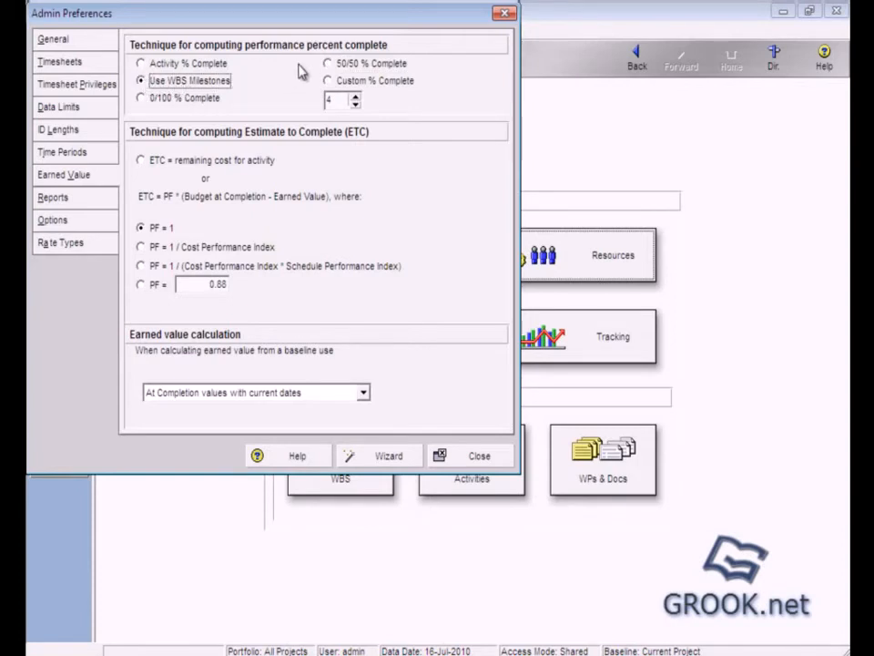
- Try the 0/100, 50/50, Custom and WBS Milestones performance percent complete techniques, and select Activity % Complete
left_click(140, 64)
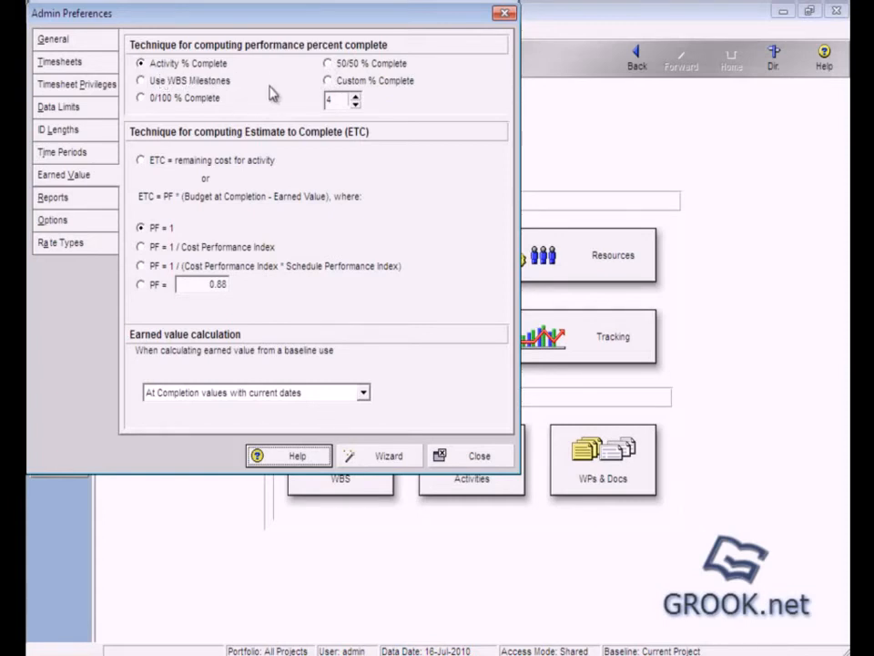
left_click(141, 99)
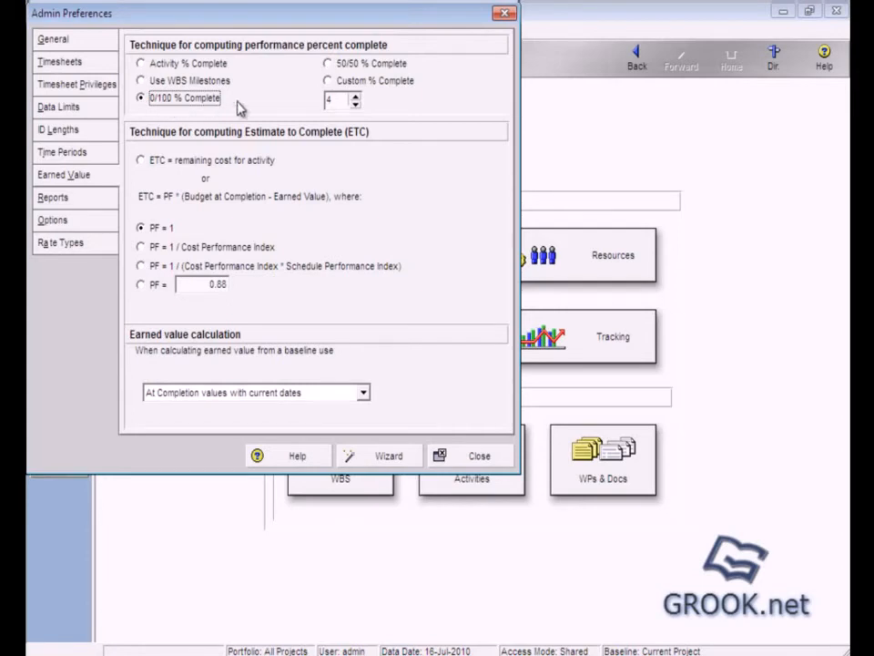
left_click(328, 64)
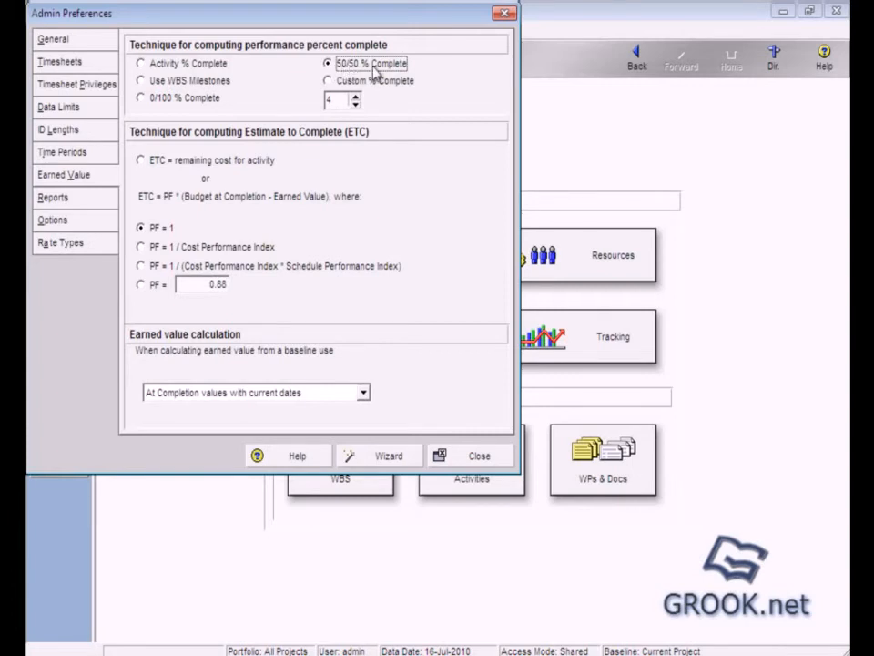
left_click(329, 81)
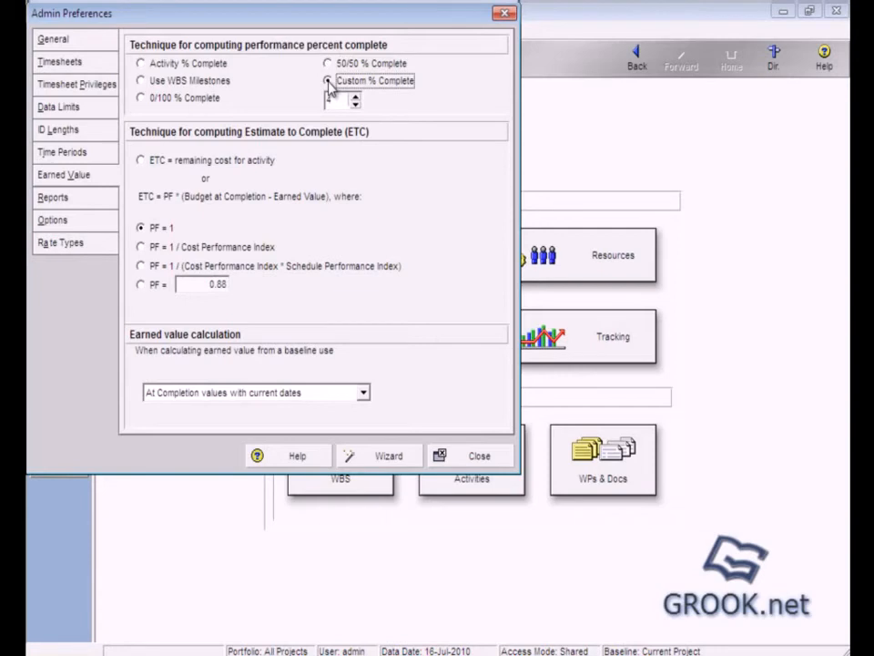
left_click_drag(343, 101, 302, 101)
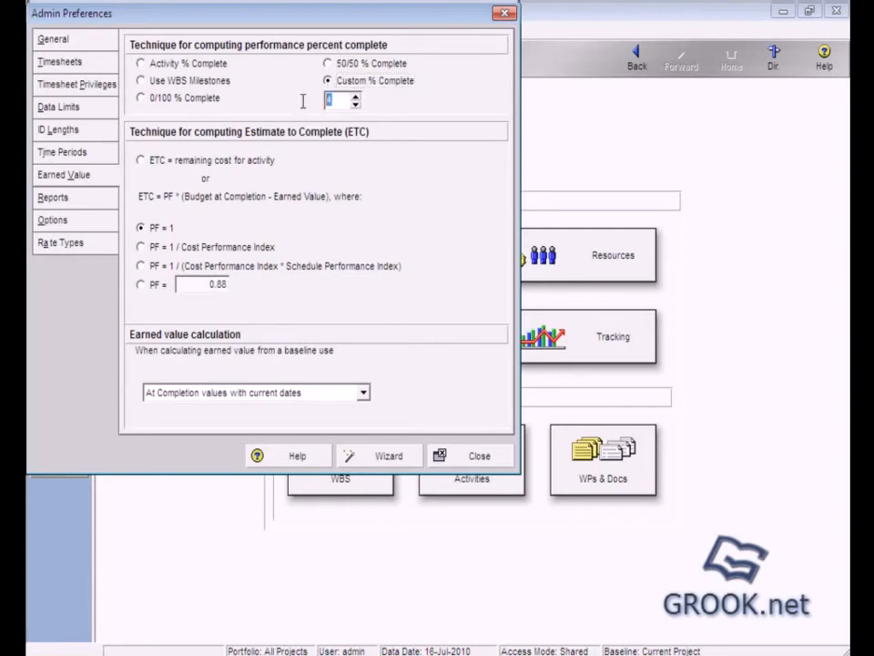
left_click(356, 99)
left_click(355, 104)
left_click(160, 82)
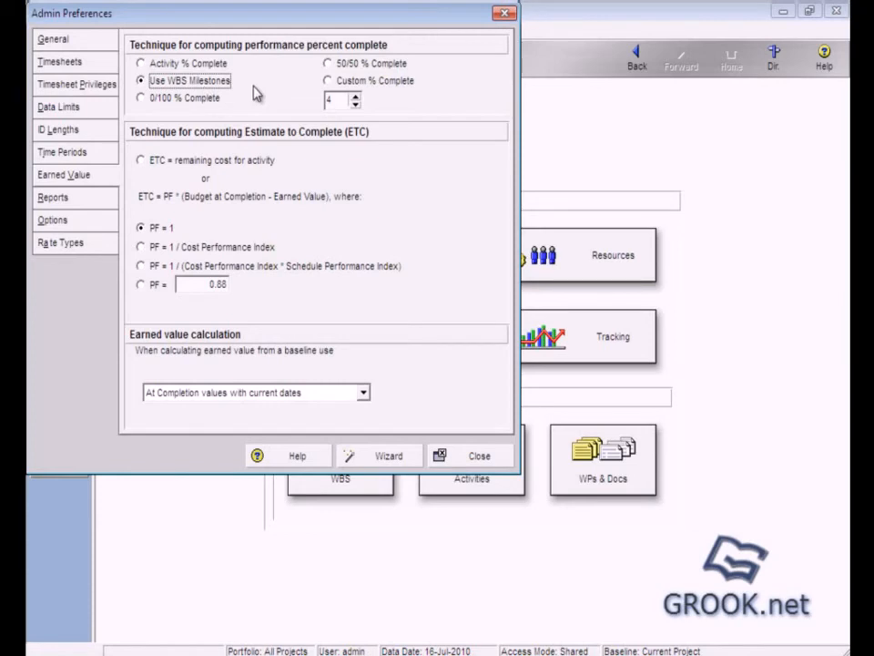
left_click(141, 63)
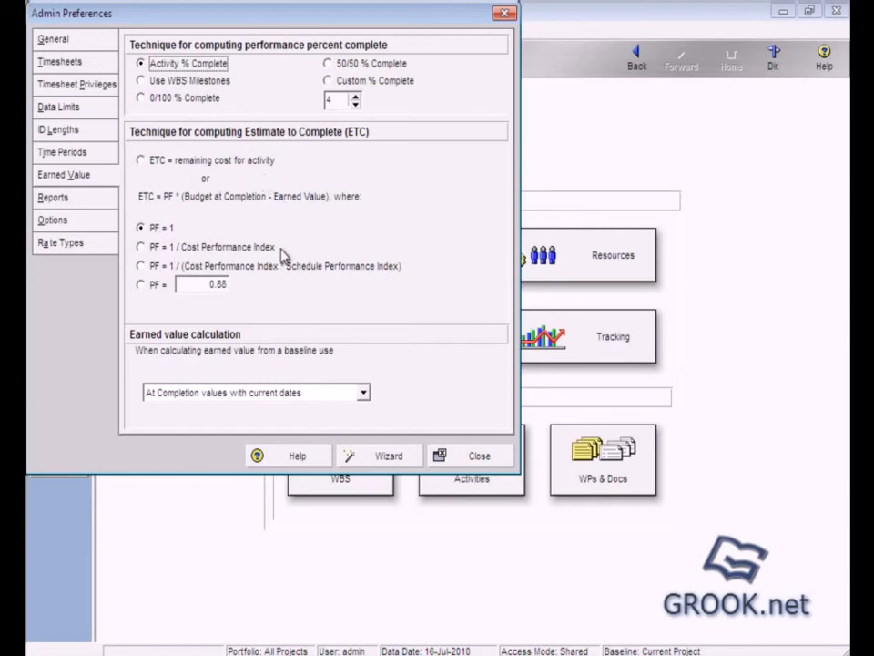
- Try ETC = remaining cost for activity and PF = 1 / Cost Performance Index, and reselect PF = 1
left_click(140, 160)
left_click(141, 228)
left_click(140, 247)
left_click(141, 228)
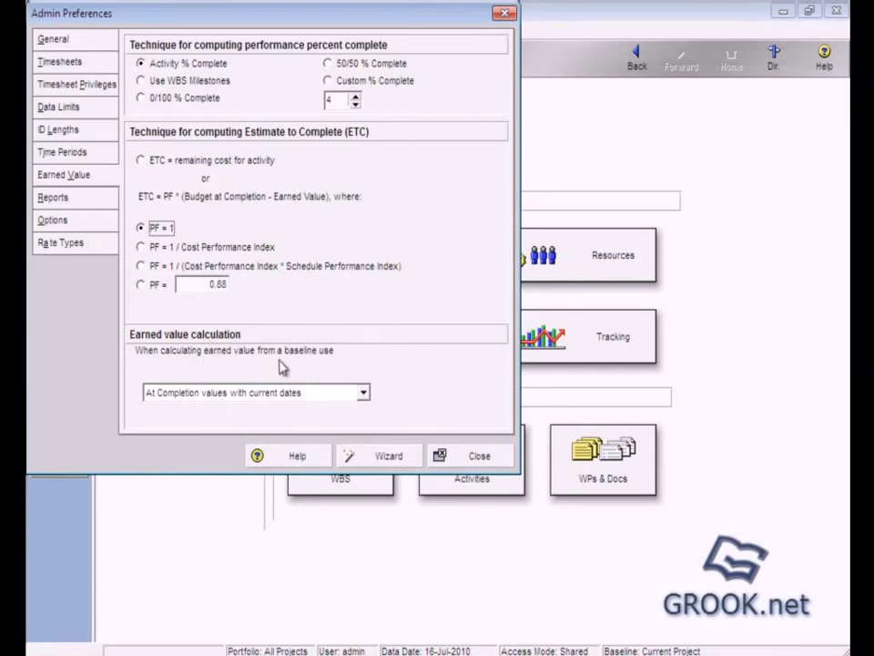
- Try Budgeted values with current dates for the baseline earned value calculation, and reselect At Completion values with current dates
left_click(363, 393)
left_click(364, 393)
left_click(365, 393)
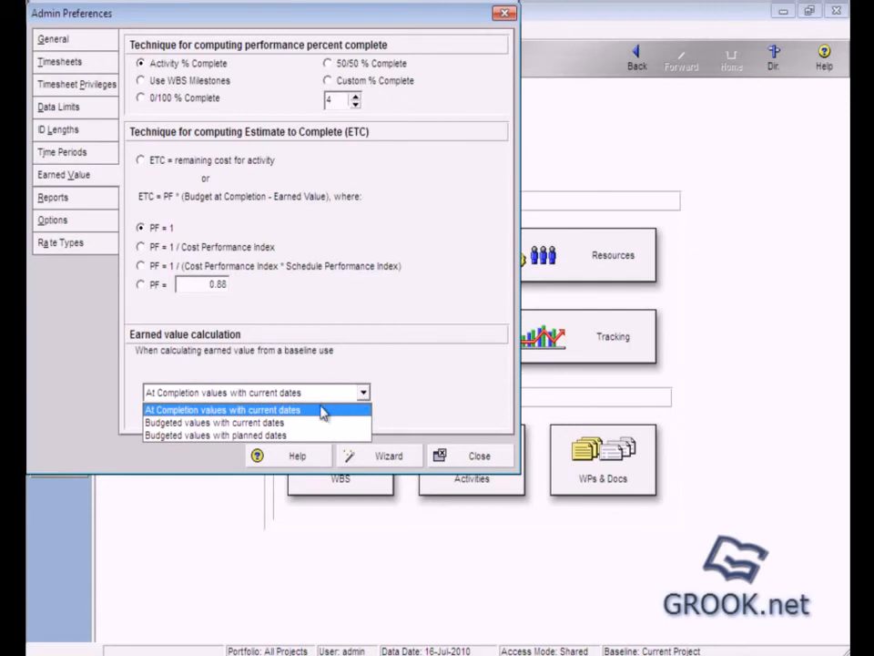
left_click(205, 424)
left_click(363, 392)
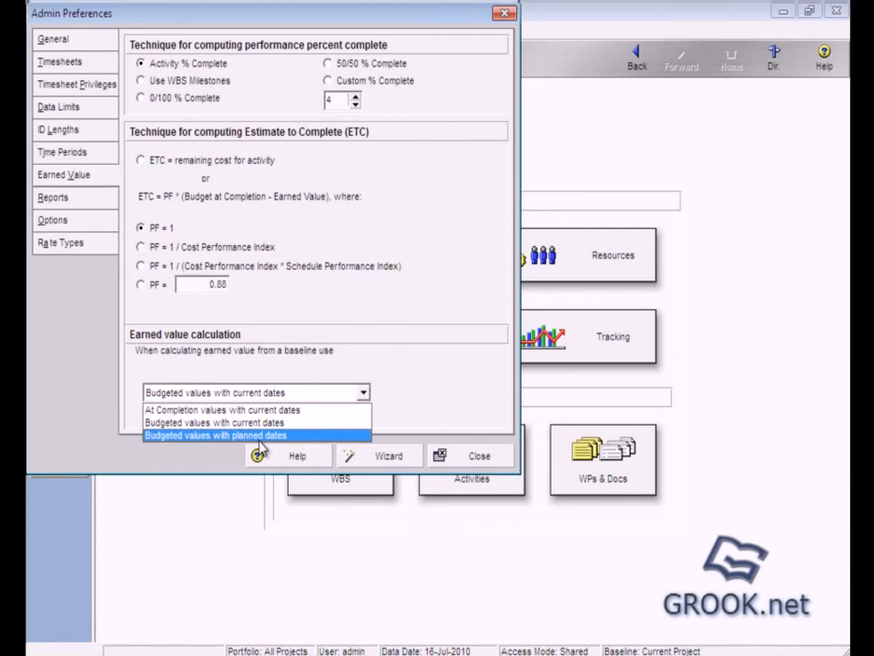
left_click(223, 409)
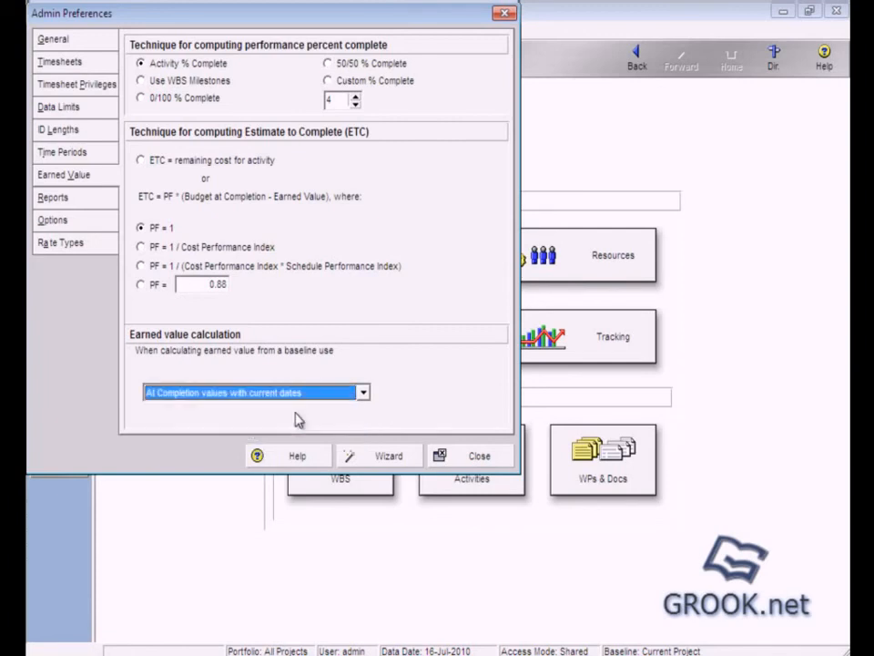
- Review the header, footer and custom labels of the first, second and third report sets
left_click(55, 197)
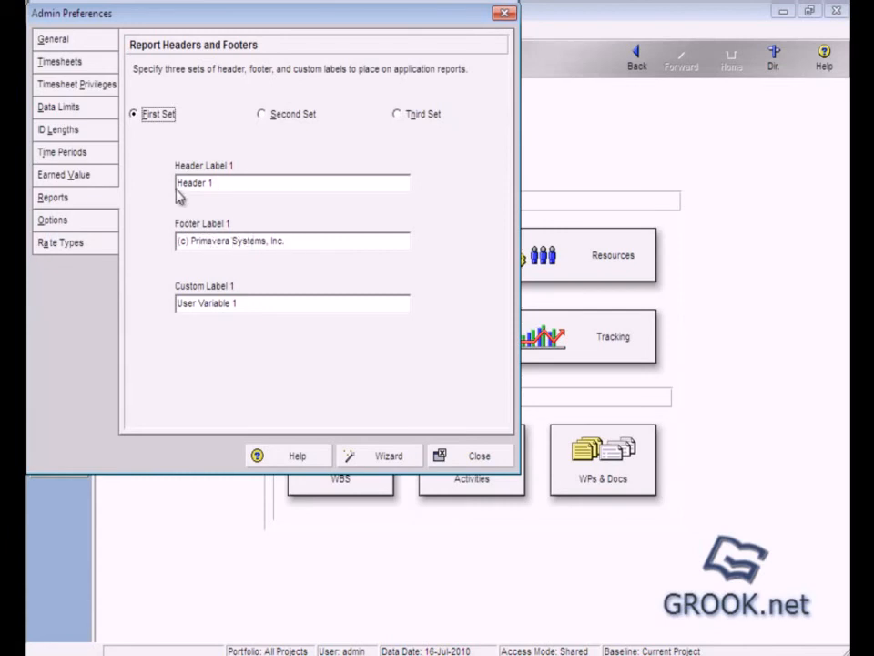
left_click(262, 115)
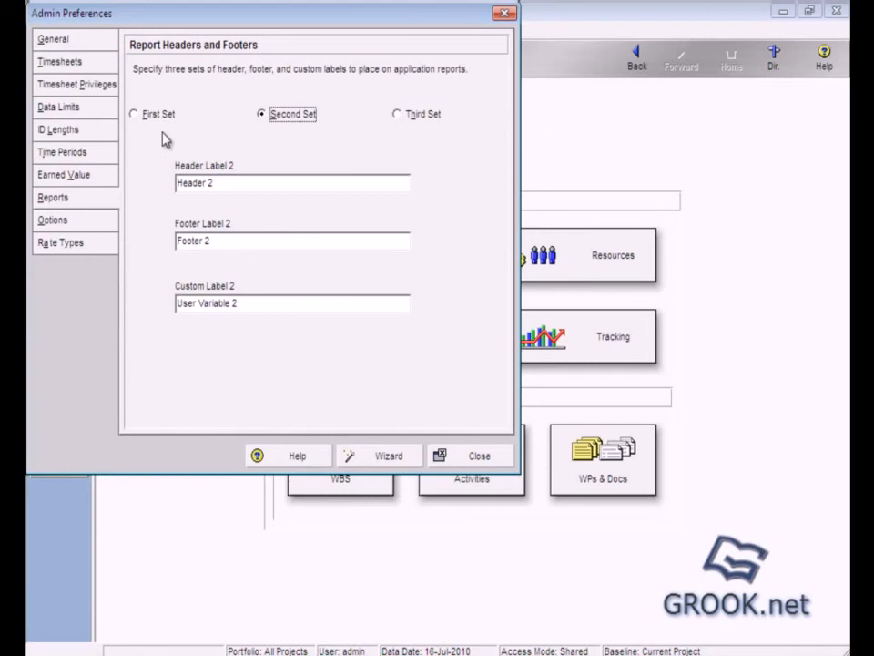
left_click(398, 115)
left_click(138, 117)
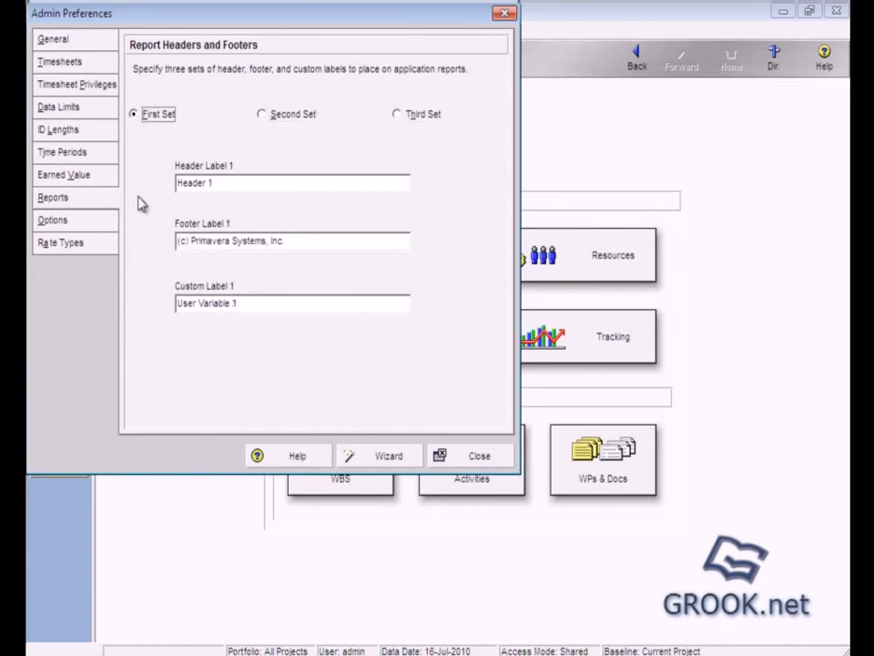
- In the Options preferences, try Month as the WBS-level resource spread interval and return it to Week
left_click(86, 223)
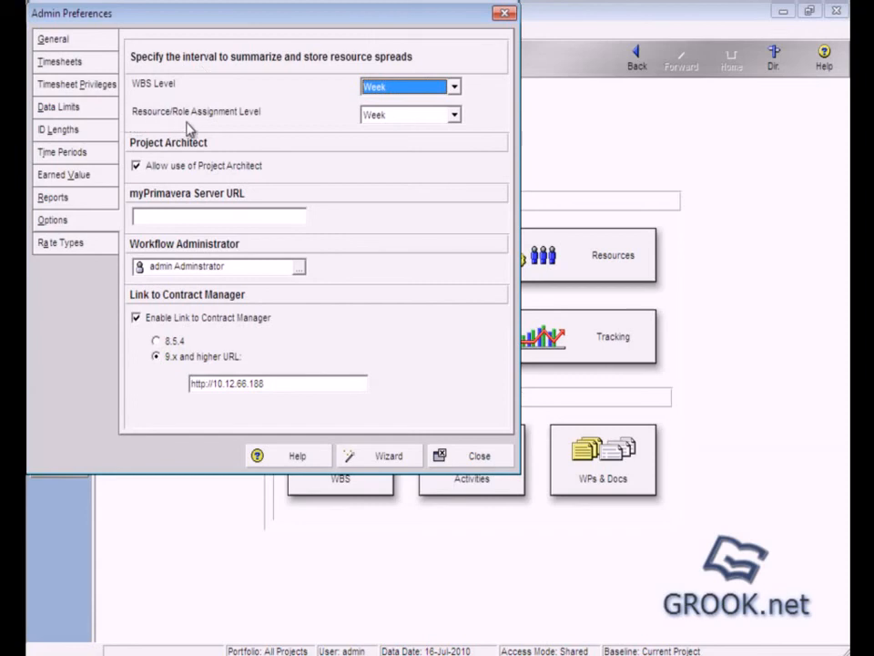
left_click(417, 90)
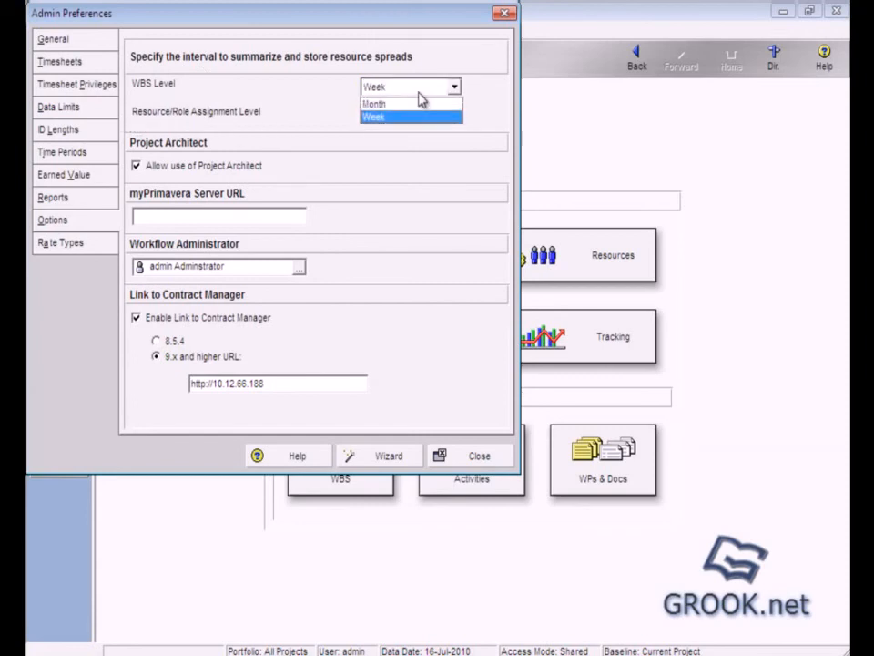
left_click(412, 103)
left_click(412, 88)
left_click(403, 118)
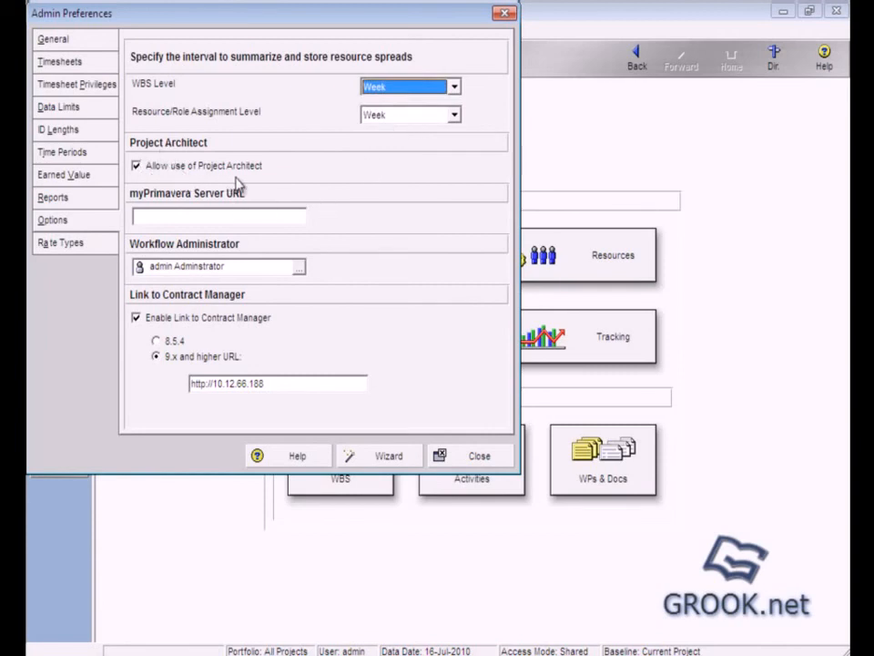
- Examine the myPrimavera server URL setting and the list of users available as Workflow Administrator, leaving the list without choosing
left_click(201, 214)
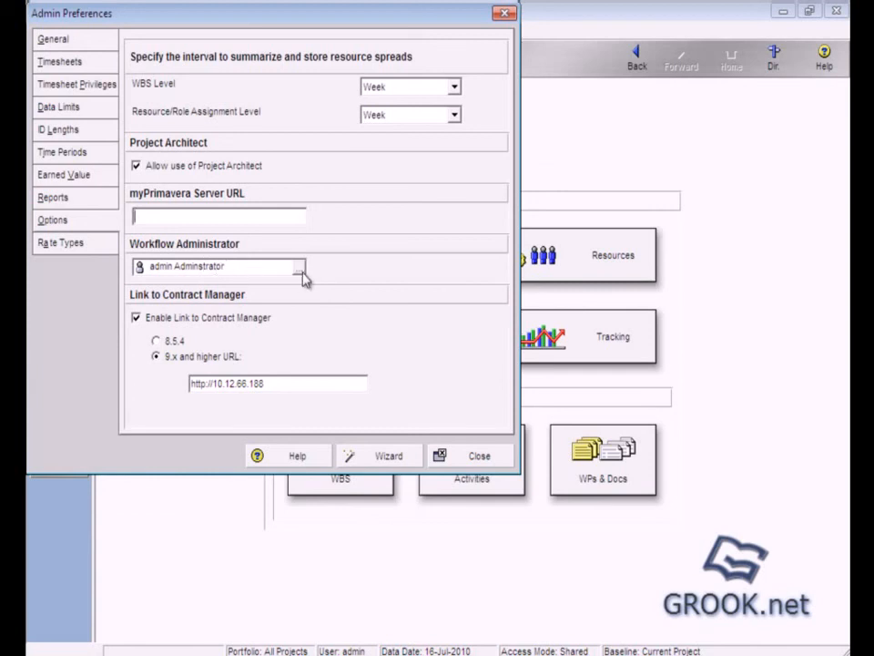
left_click(300, 269)
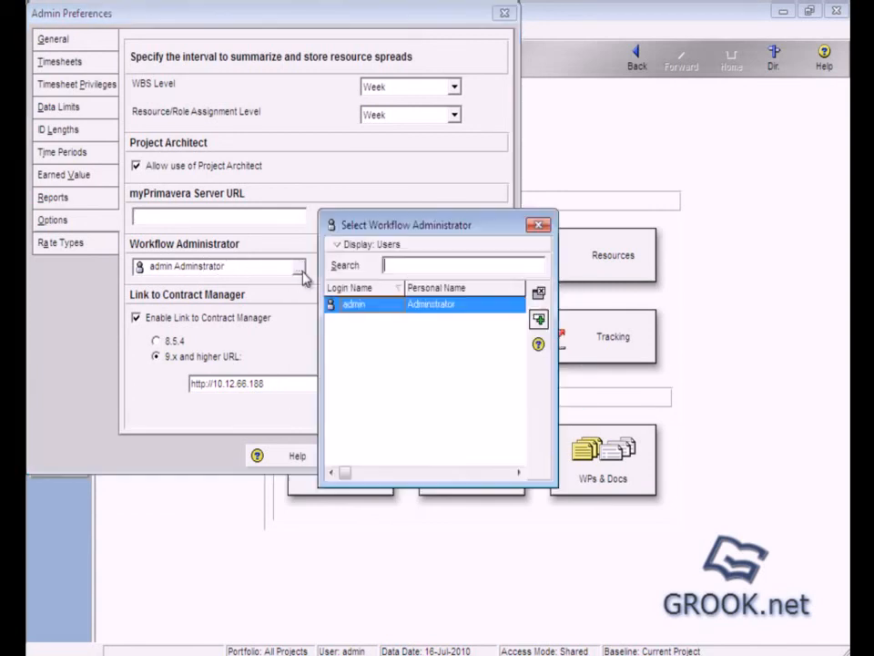
left_click(540, 225)
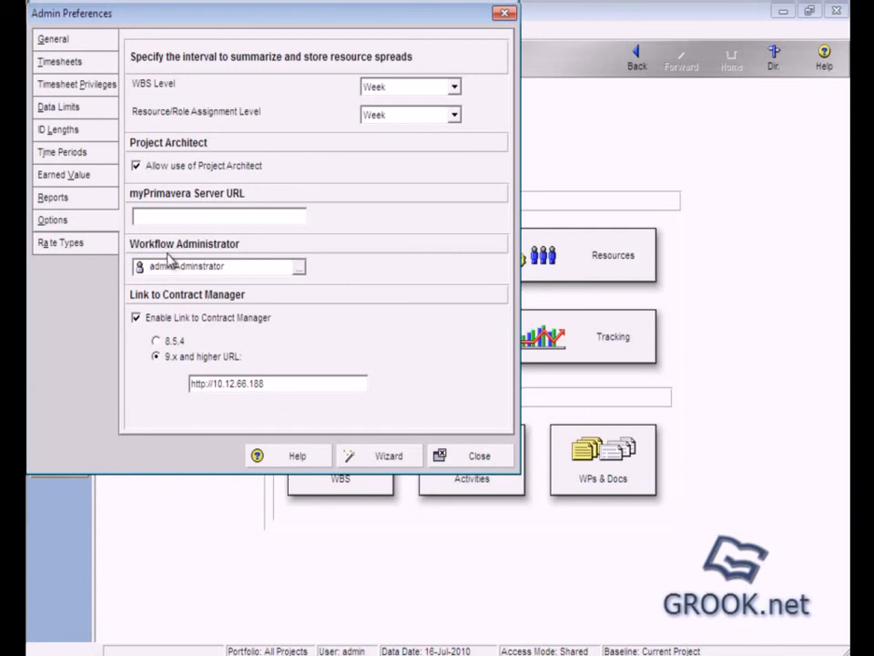
- Try disabling the Contract Manager link and choosing version 8.5.4, and restore the enabled link with 9.x and higher URL
left_click(135, 318)
left_click(136, 318)
left_click(156, 341)
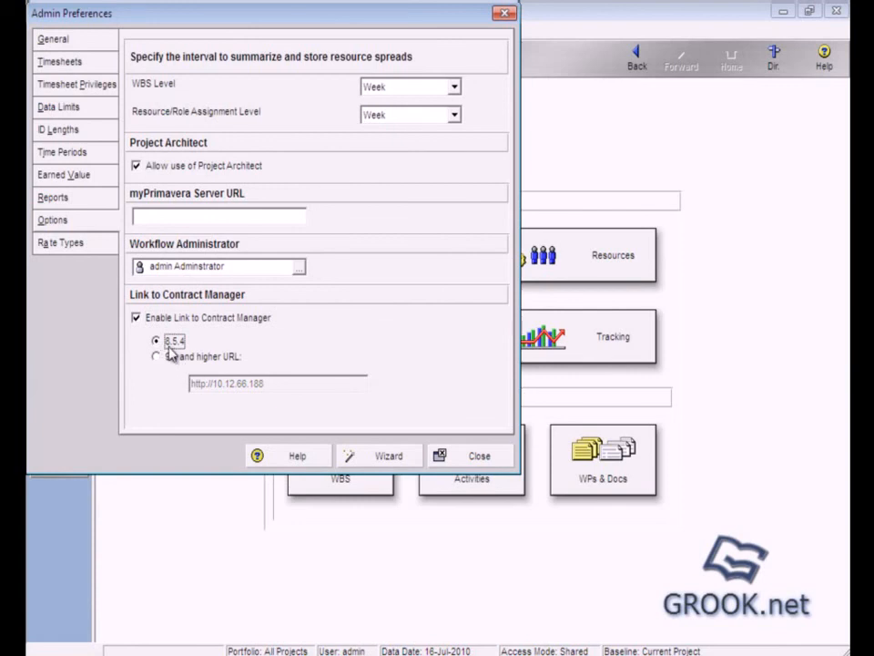
left_click(158, 357)
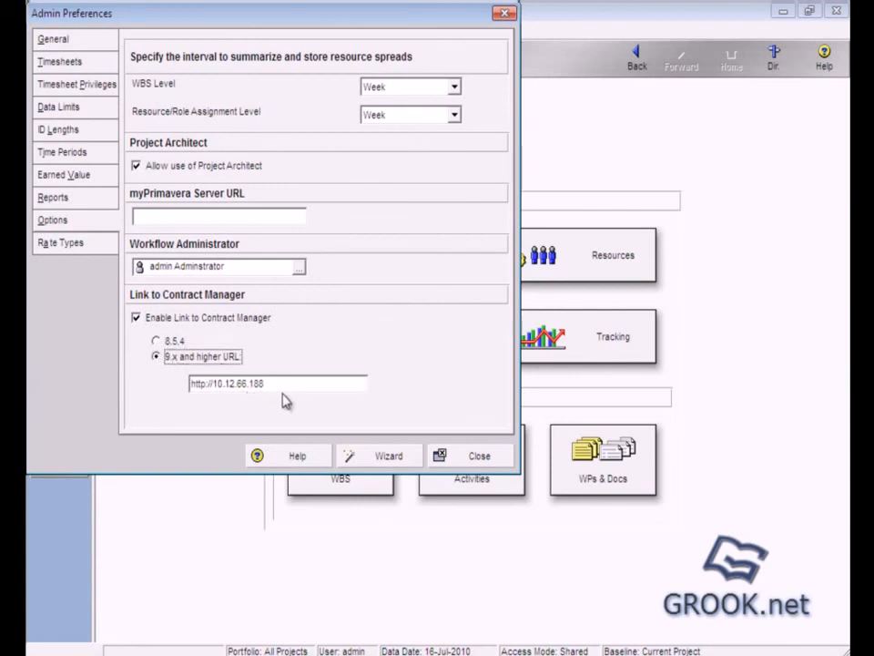
double_click(240, 384)
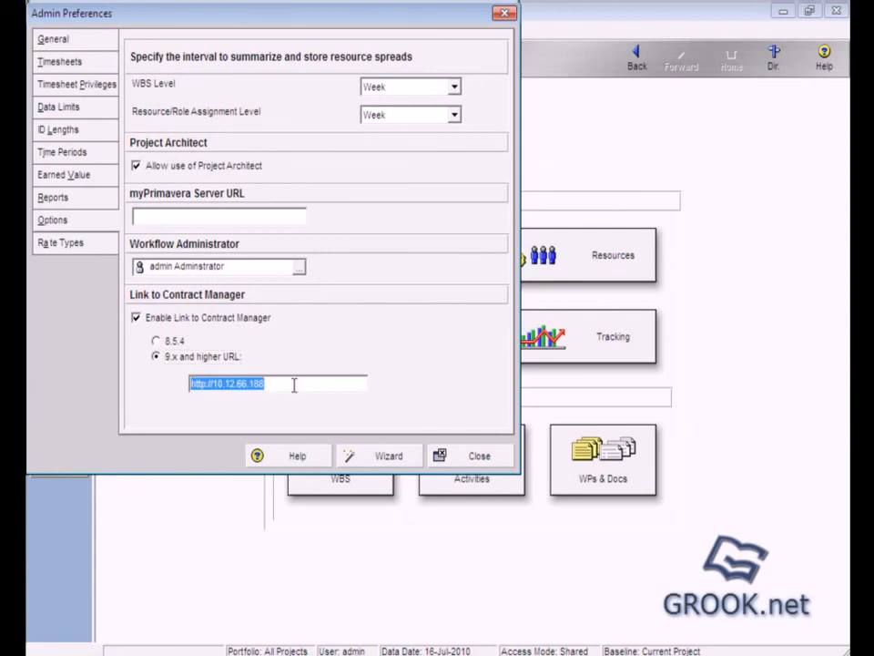
left_click_drag(303, 386, 108, 387)
left_click(280, 389)
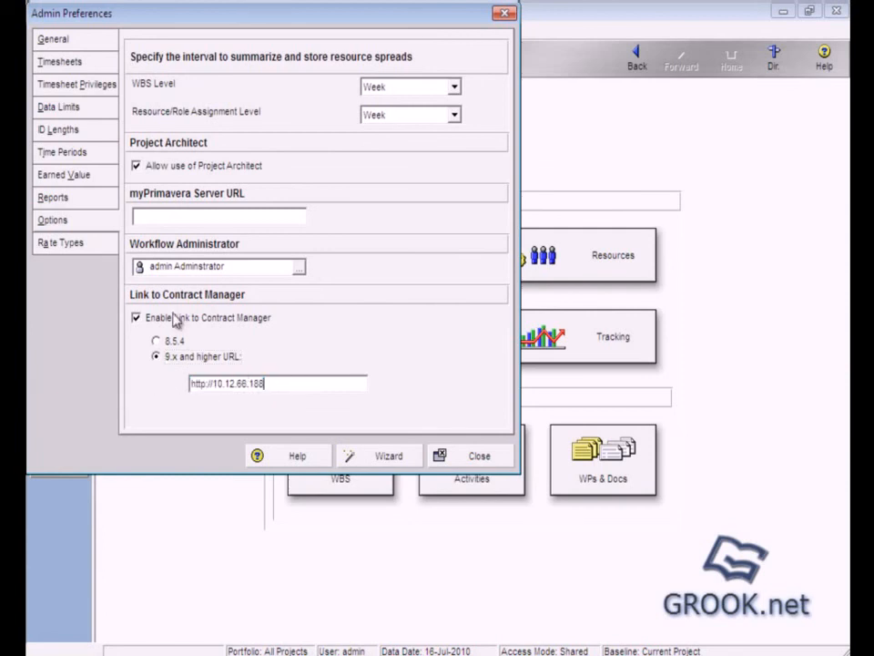
- Review the default and user-defined titles of the resource and role rate types, including cost_per_qty5
left_click(65, 247)
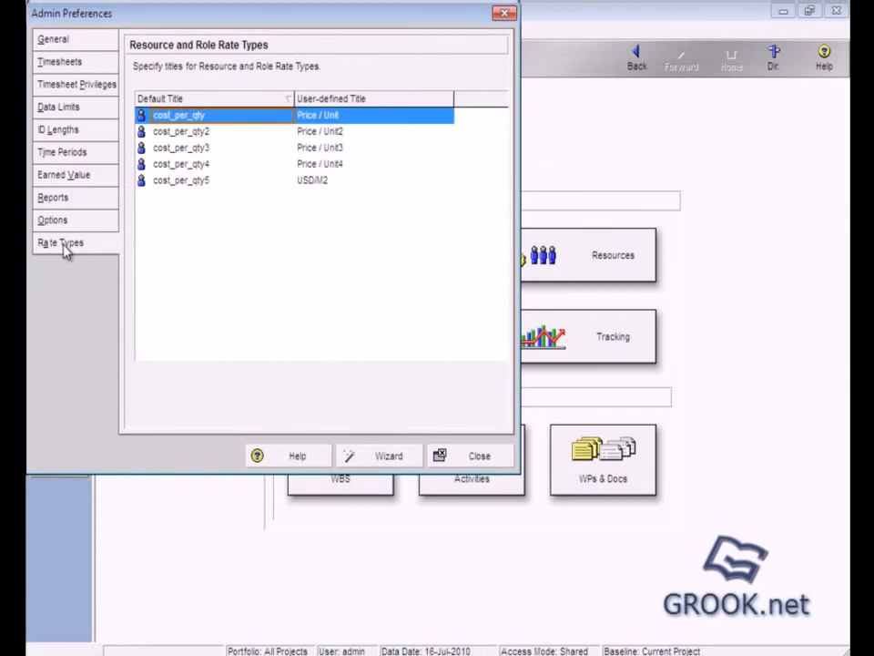
left_click(177, 134)
left_click(178, 151)
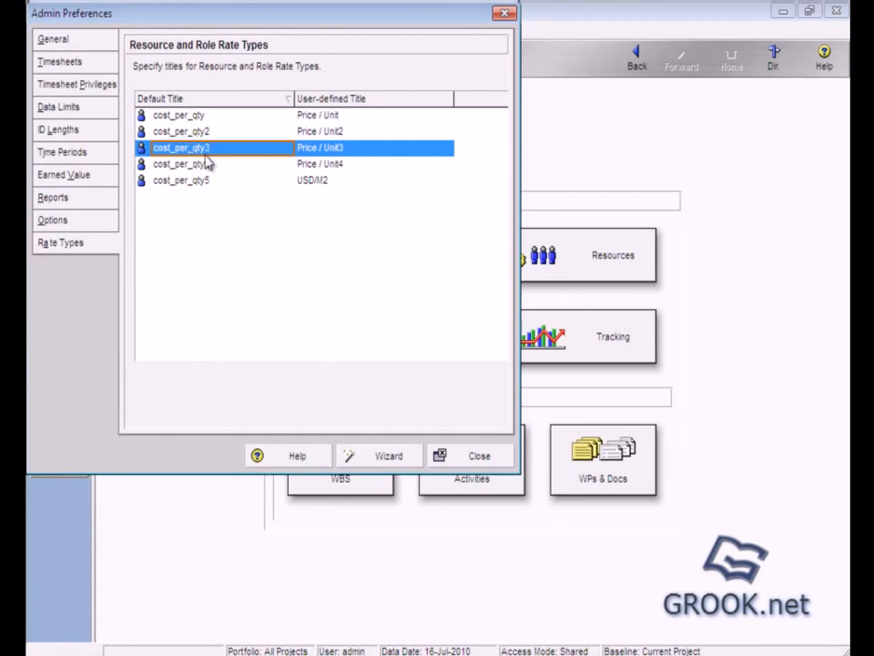
left_click(147, 113)
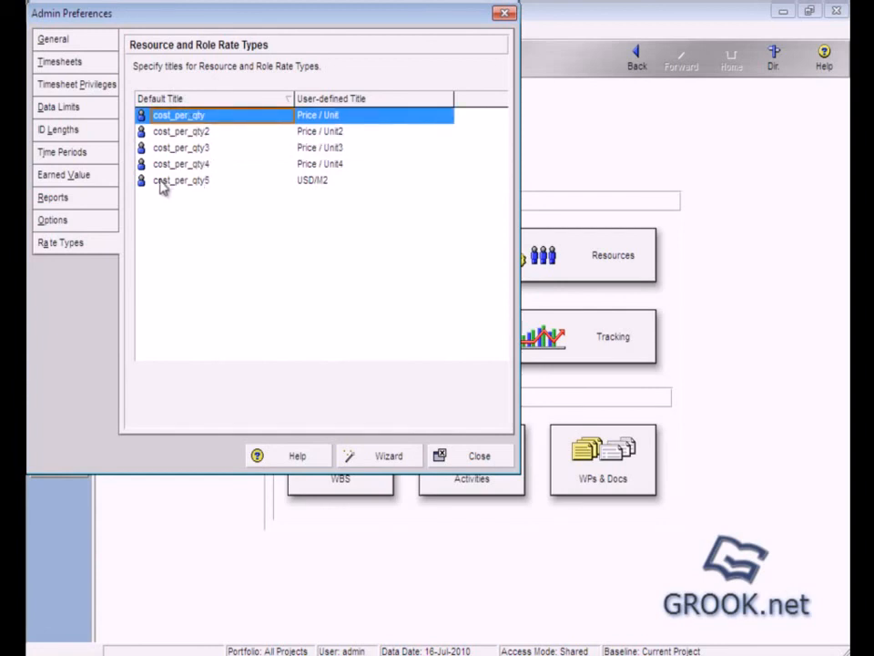
left_click(312, 184)
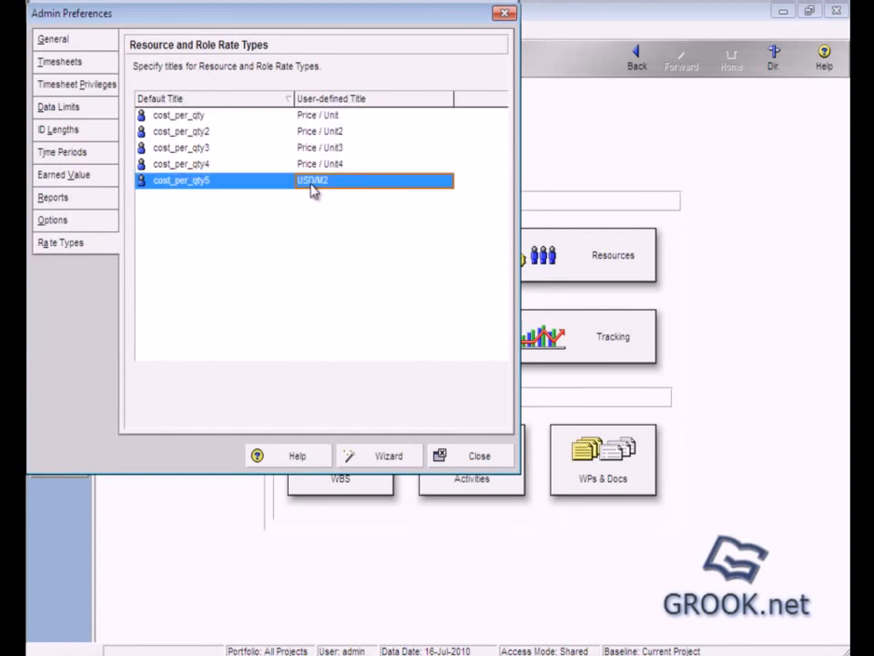